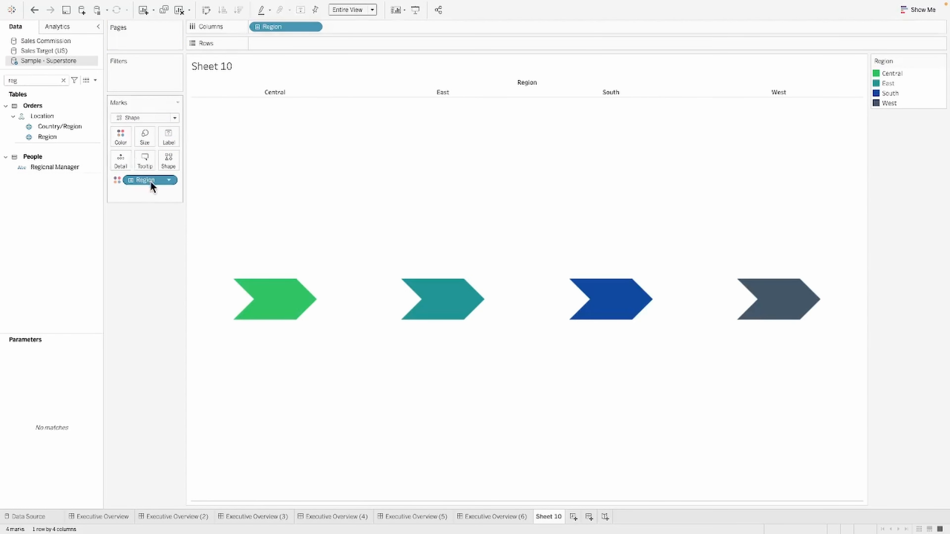
Step: Label the arrow marks with Region and set the label font color to match the mark color
left_click_drag(151, 182, 169, 141)
left_click(169, 139)
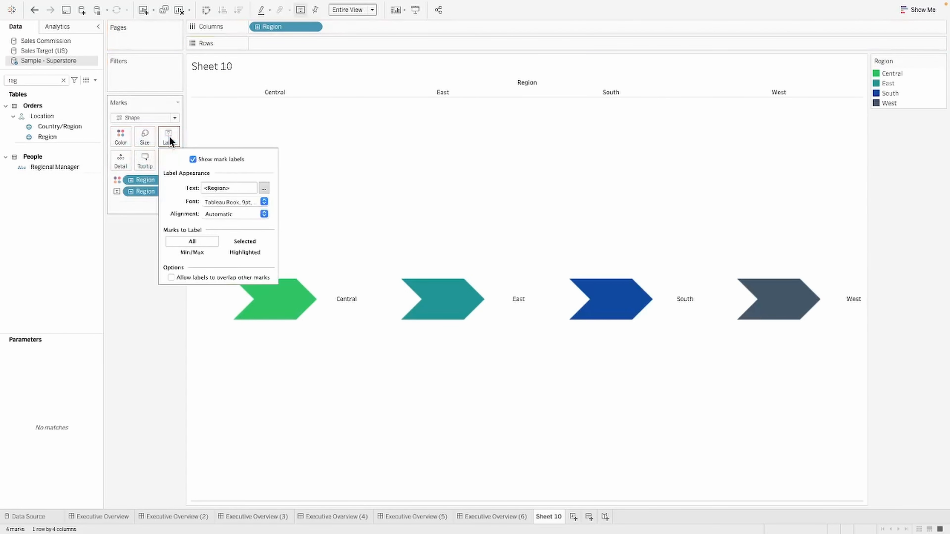
left_click(258, 203)
left_click(243, 269)
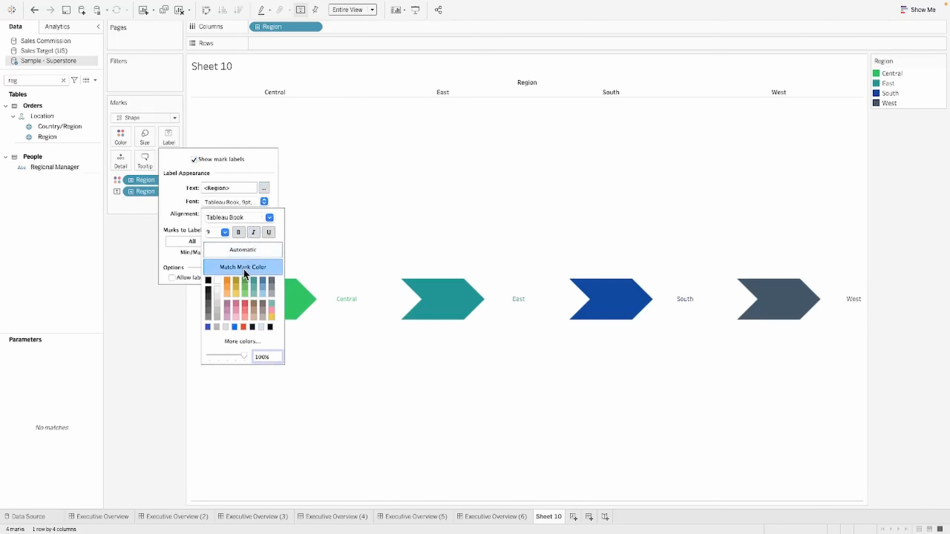
Step: Align the Region labels to the horizontal center and vertical bottom of their cells
left_click(179, 220)
left_click(221, 214)
left_click(229, 259)
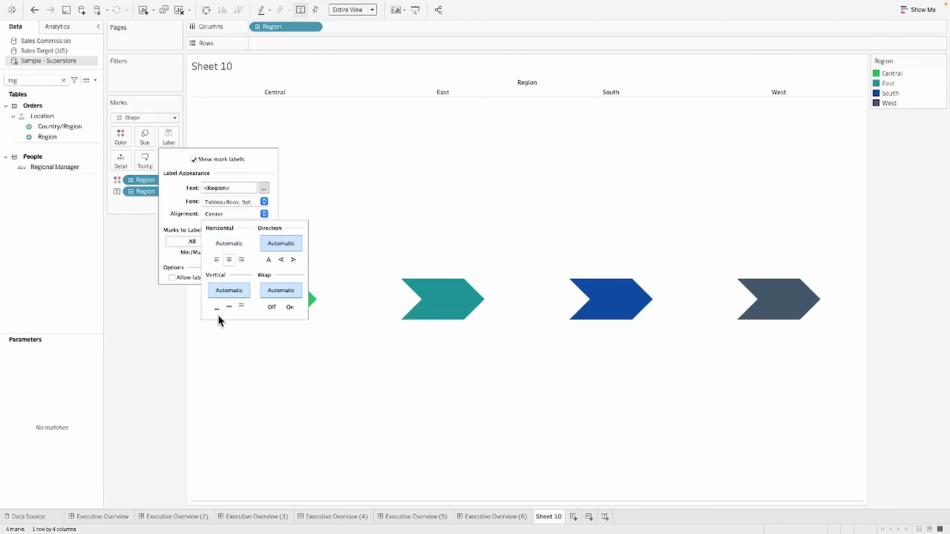
left_click(216, 308)
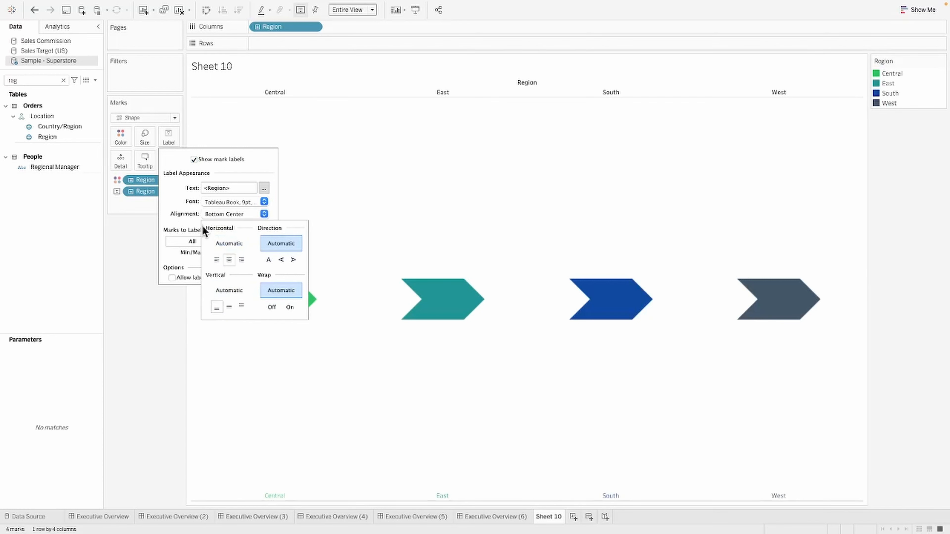
Step: Change the font of the Region labels under the arrows to the bold Tableau typeface
left_click(225, 203)
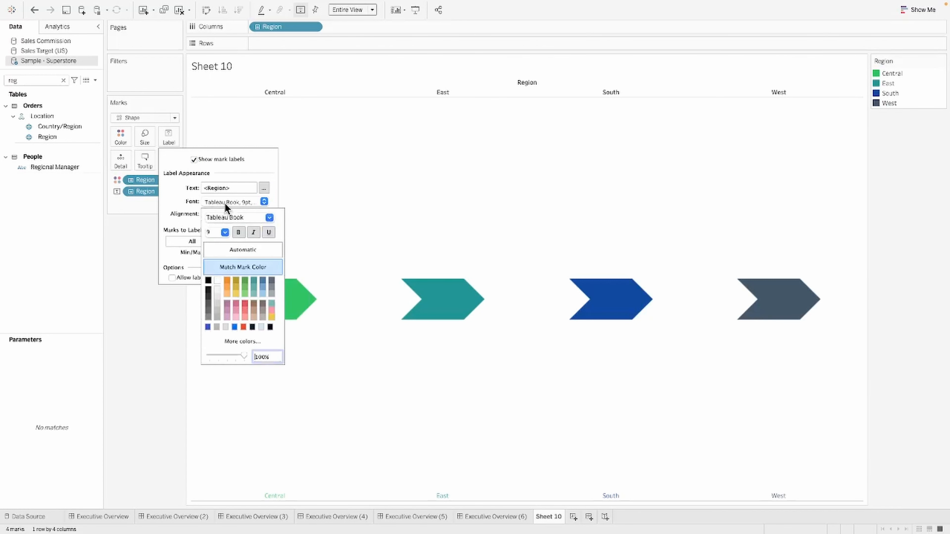
double_click(242, 217)
type("bold")
key("Return")
left_click(373, 196)
Step: Hide the Region column headers and set the sheet's row divider border for the pane to None
right_click(275, 92)
left_click(299, 146)
right_click(350, 176)
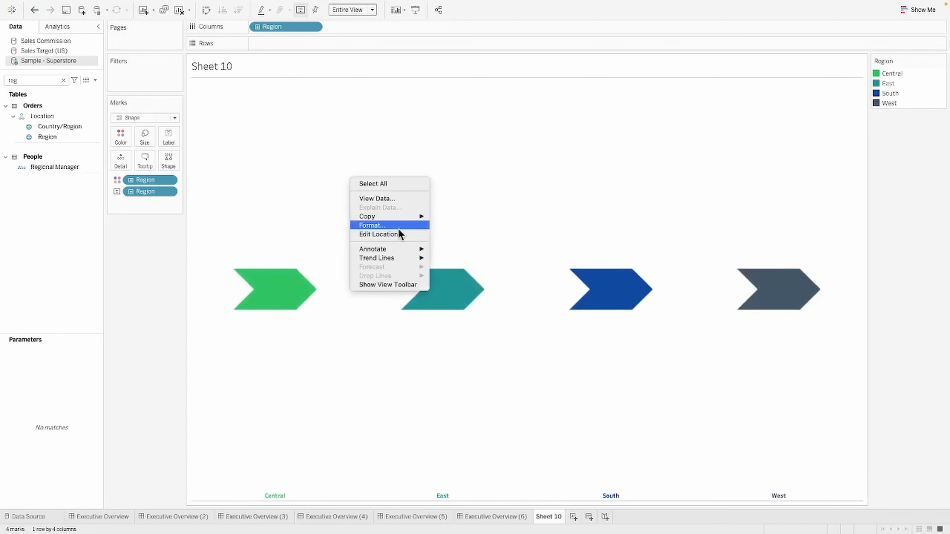
left_click(396, 225)
left_click(49, 44)
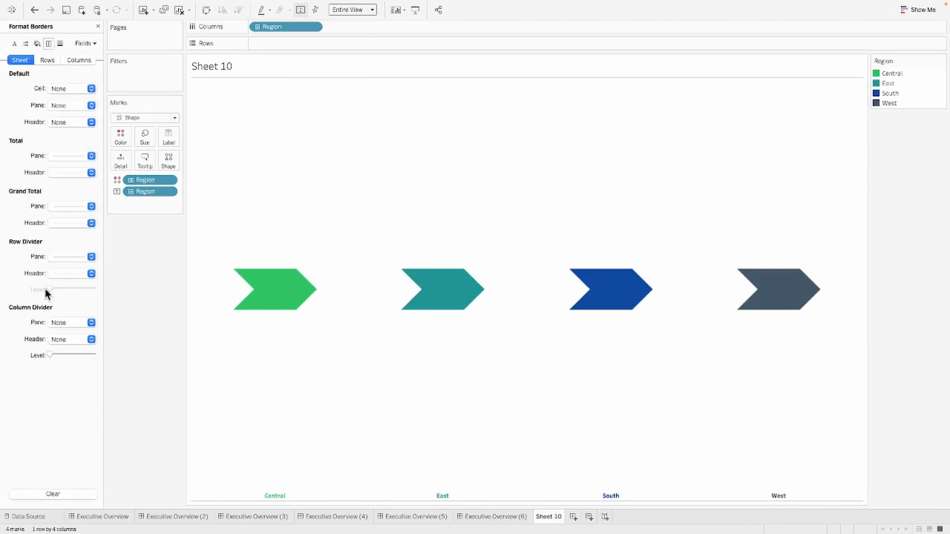
left_click(71, 261)
left_click(114, 271)
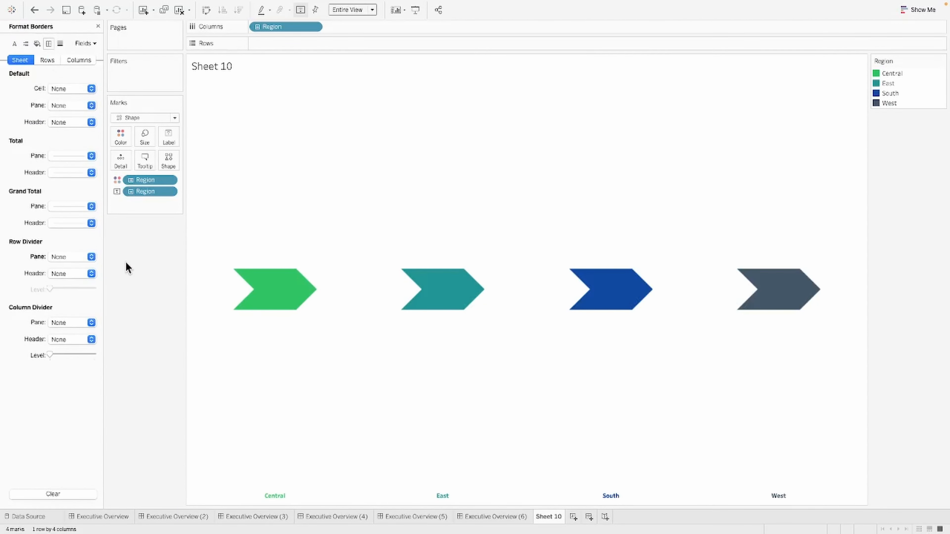
Step: Rename the Sheet 10 worksheet as Legends as Arrows
double_click(556, 516)
type("4egends as Arrows")
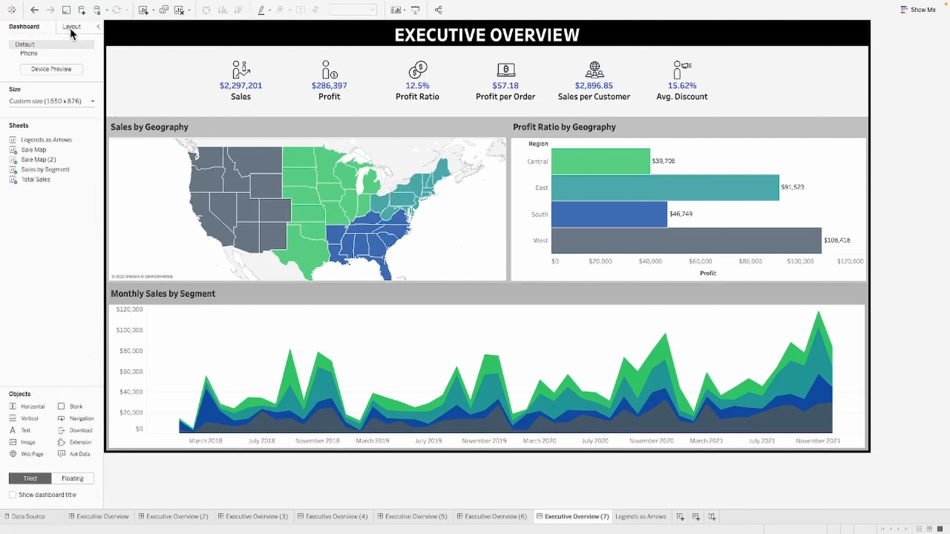
Step: Place Legends as Arrows as a floating object on the Executive Overview (7) dashboard and remove its automatic Region color legend
left_click_drag(45, 139, 596, 62)
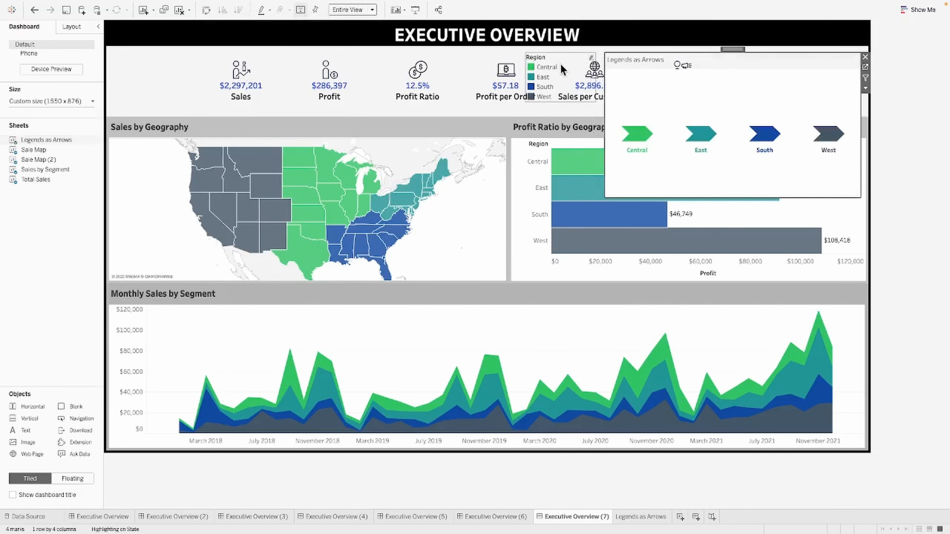
left_click(599, 58)
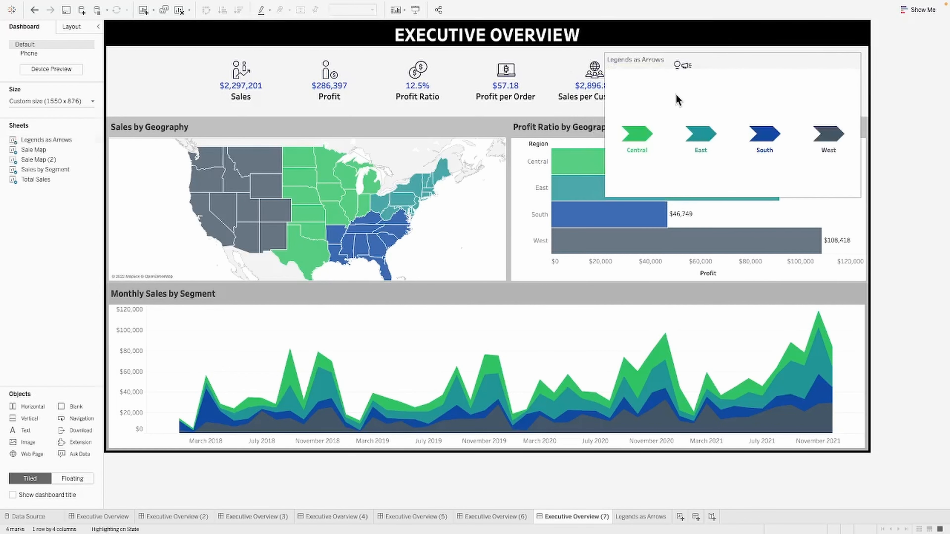
Step: Set the floating arrow legend's worksheet shading to None and shrink it to fit beside the Avg. Discount KPI
right_click(677, 100)
left_click(703, 142)
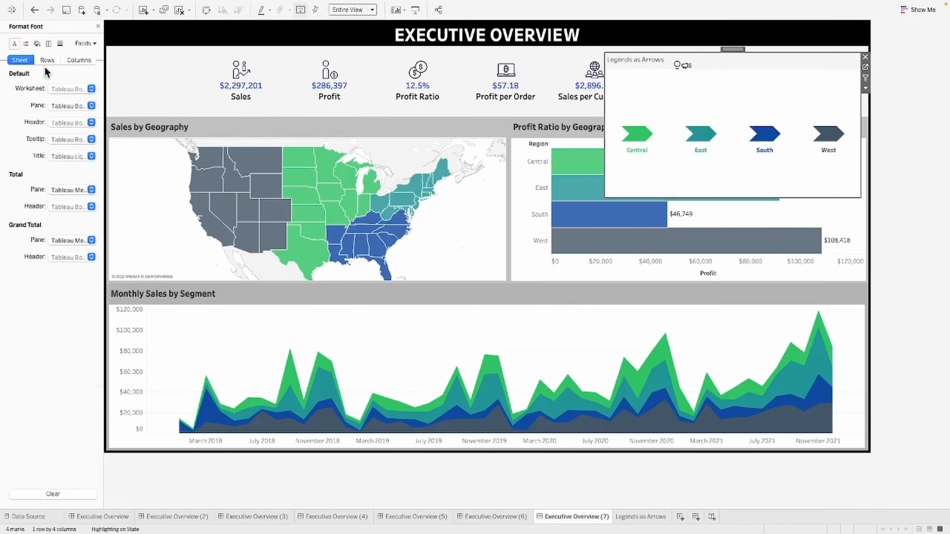
left_click(37, 43)
left_click(71, 88)
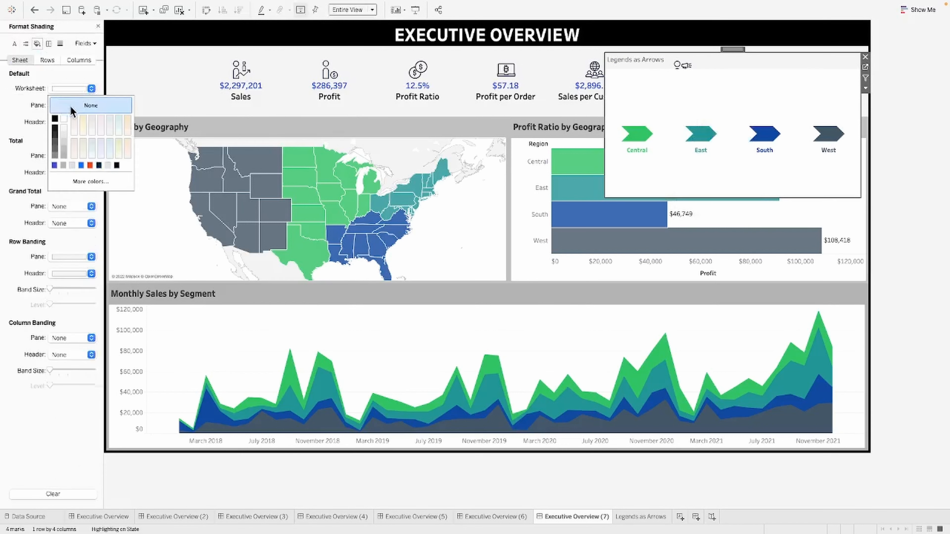
left_click(613, 196)
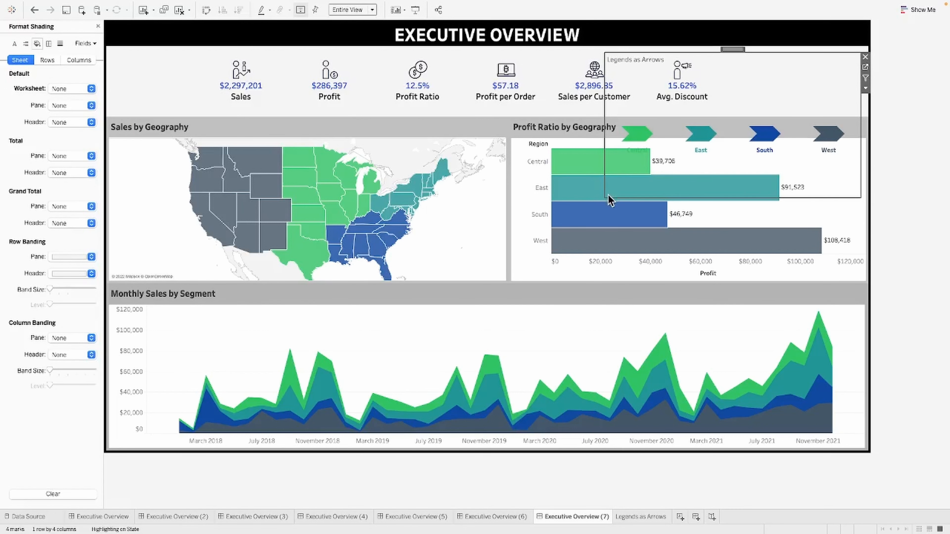
left_click_drag(604, 195, 718, 116)
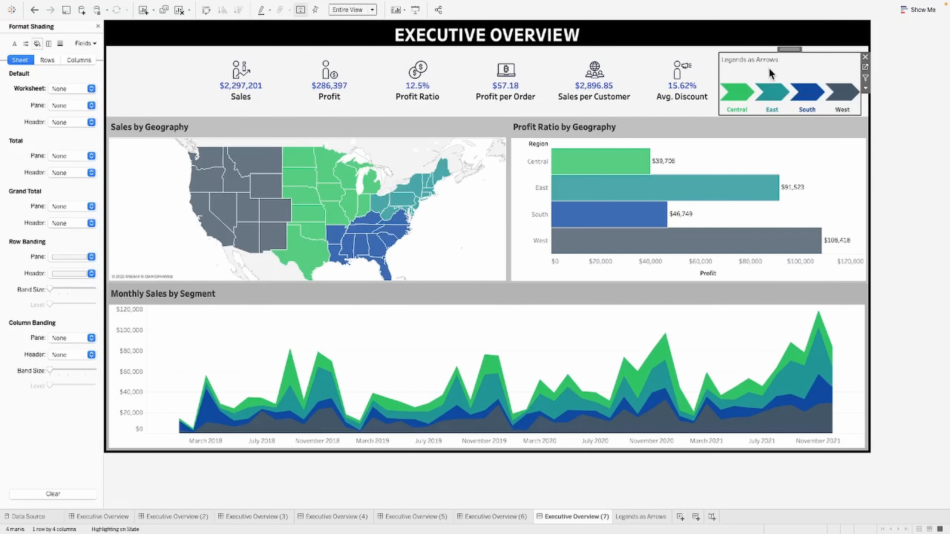
Step: Replace the arrow legend's title text with Legend and center it
double_click(759, 61)
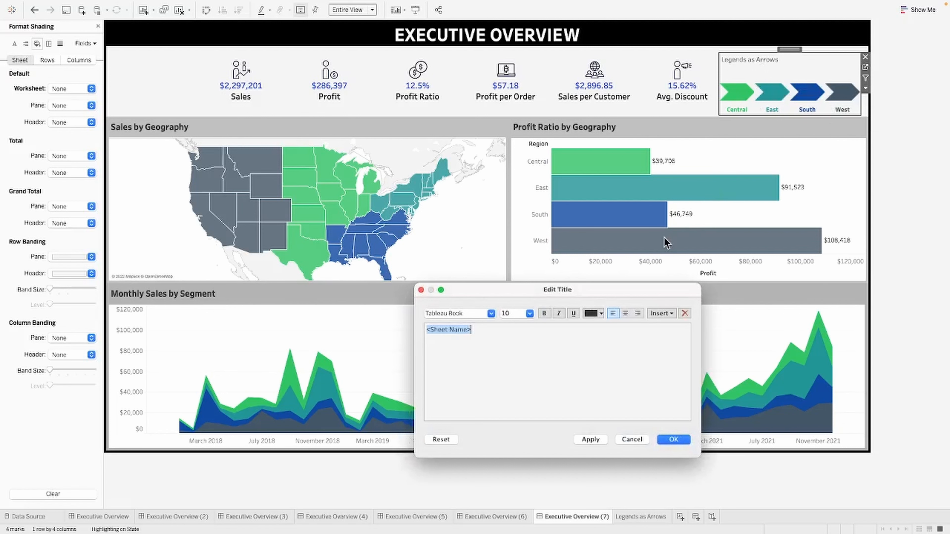
key("BackSpace")
key("super+a")
left_click(625, 313)
left_click(673, 439)
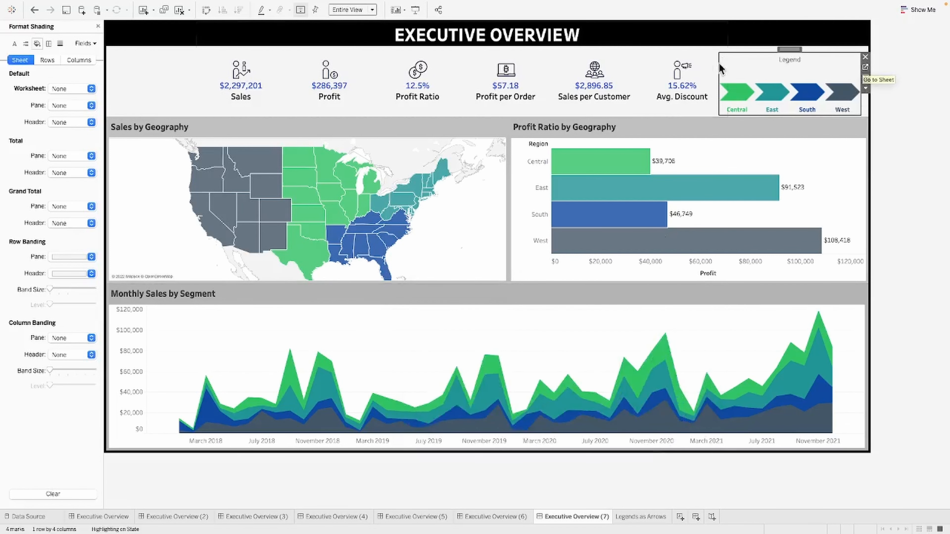
Step: Reduce the floating legend's height slightly and move it up within the KPI row
left_click_drag(738, 65, 736, 61)
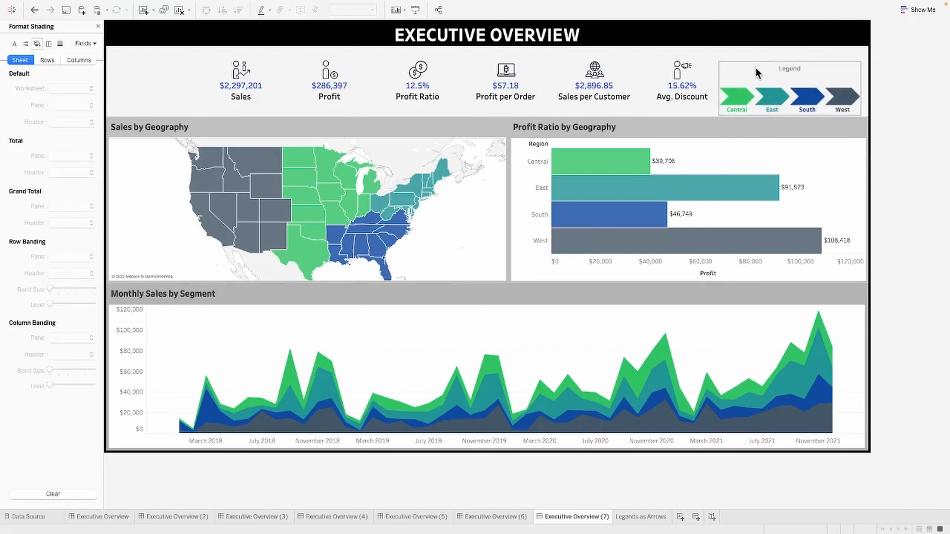
left_click(787, 60)
left_click_drag(791, 57, 789, 50)
Step: Hide all worksheets used in the Executive Overview (7) dashboard
left_click(640, 516)
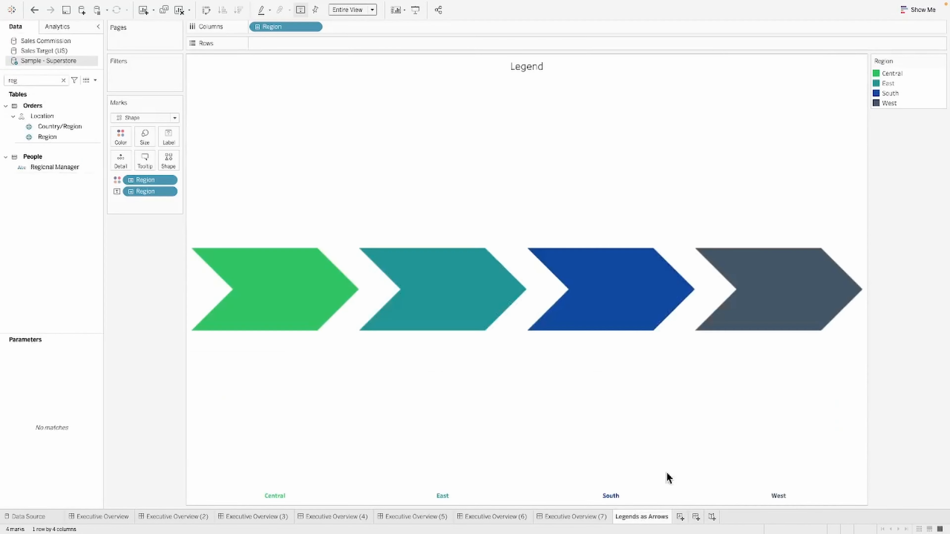
right_click(595, 518)
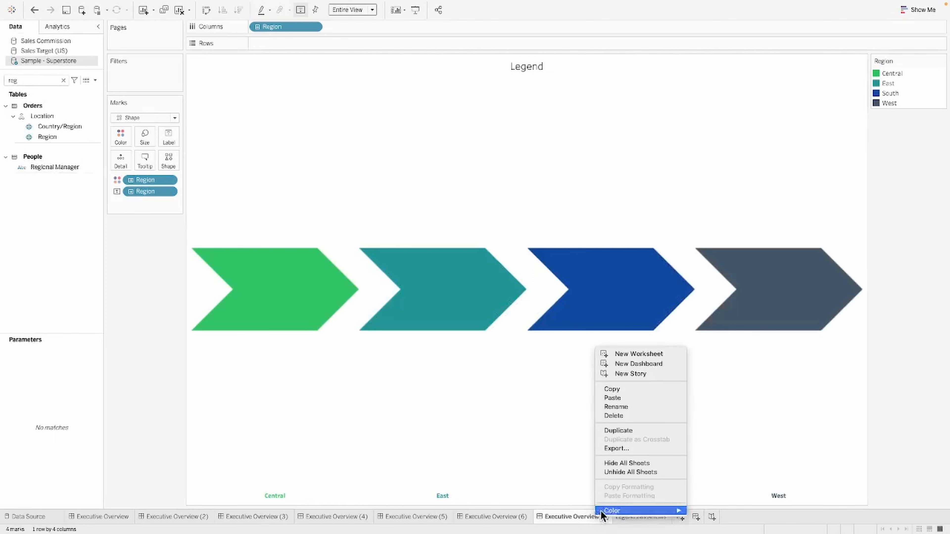
left_click(621, 464)
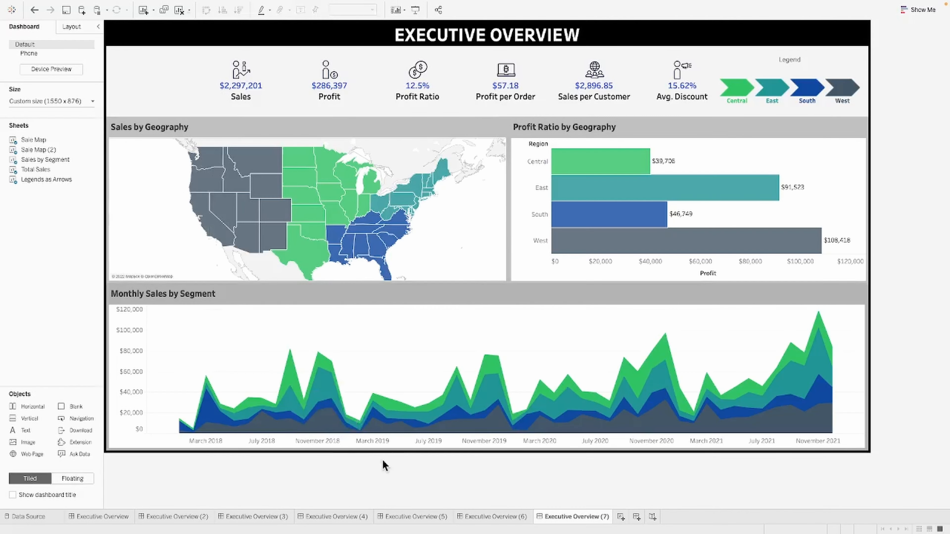
Step: Narrow the floating legend on the dashboard, and slightly enlarge the arrow marks on its Legends as Arrows worksheet
left_click(746, 65)
left_click_drag(718, 66, 753, 68)
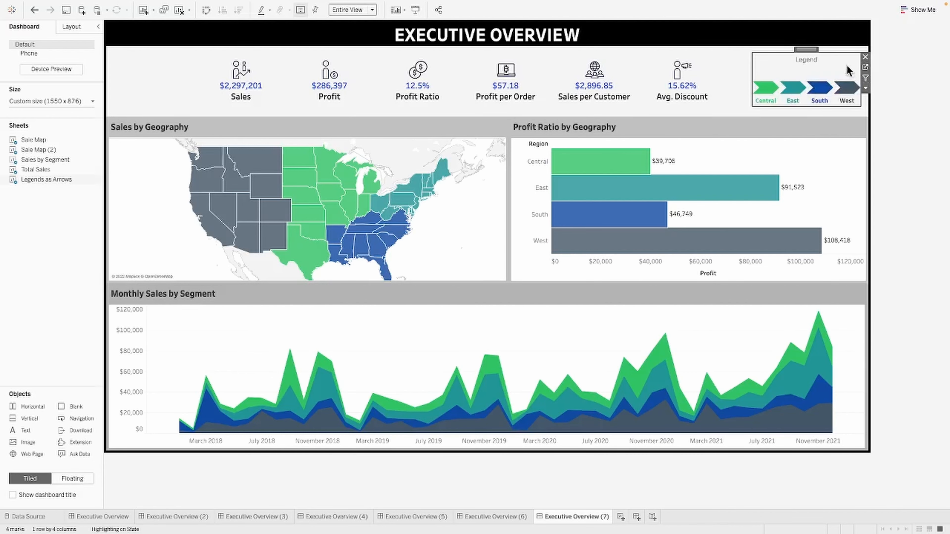
left_click(865, 67)
left_click(145, 137)
left_click_drag(182, 161, 186, 162)
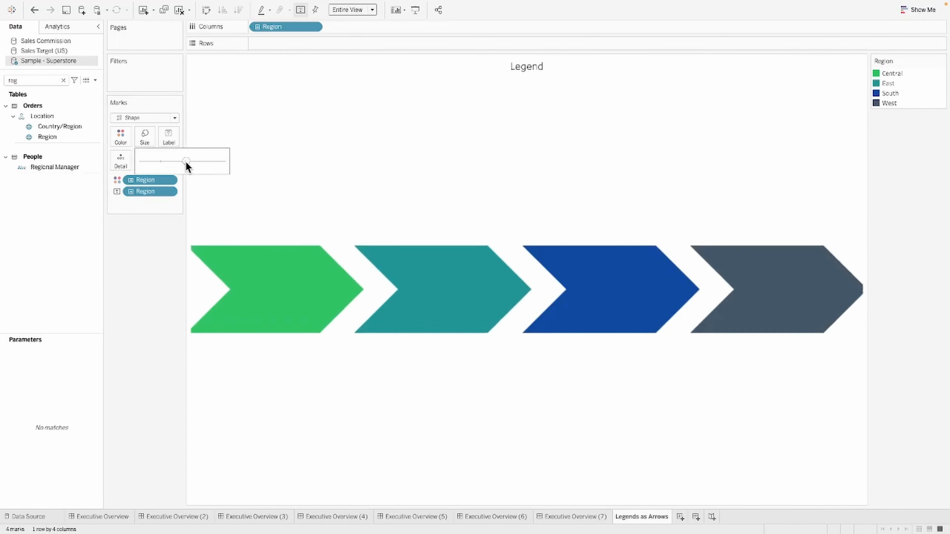
left_click(572, 516)
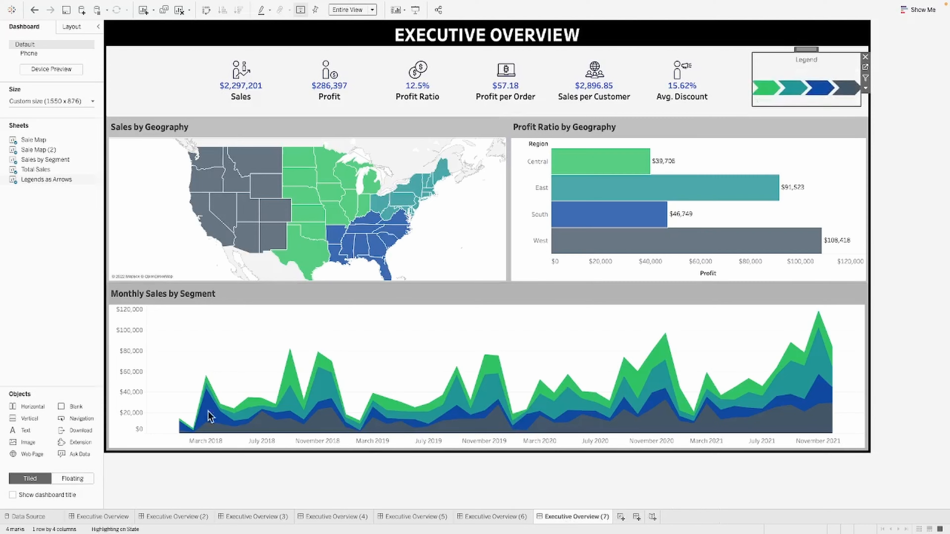
Step: Create a new worksheet with Region on rows and the count of Region on columns
left_click(621, 517)
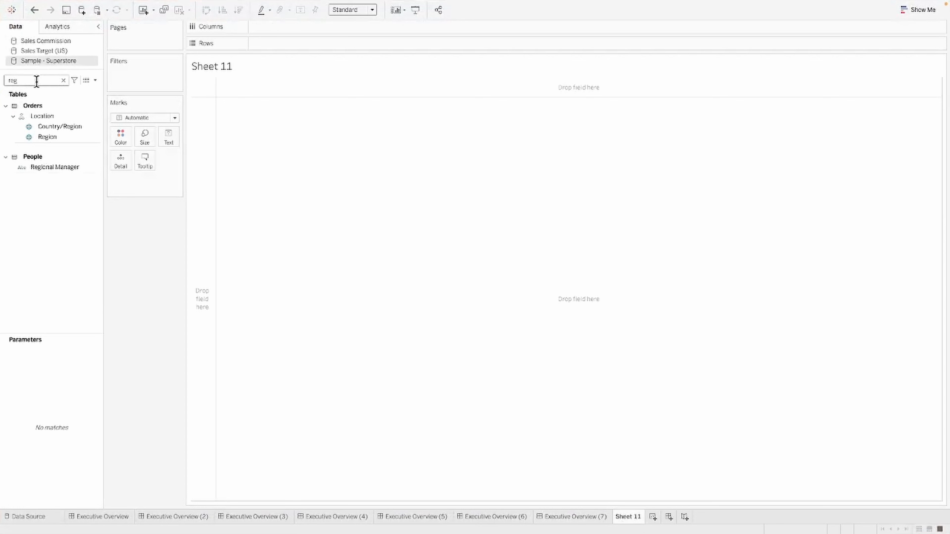
left_click_drag(42, 137, 282, 29)
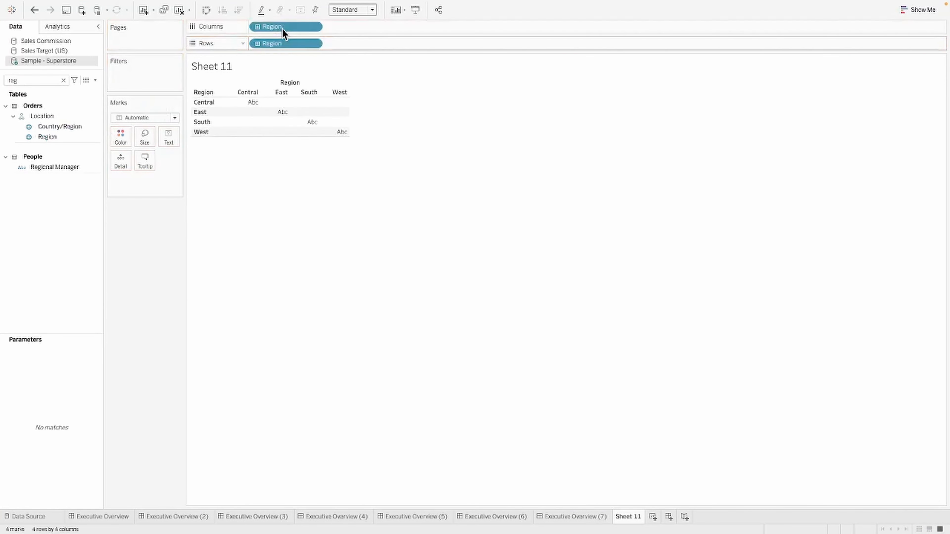
right_click(281, 27)
mouse_move(337, 150)
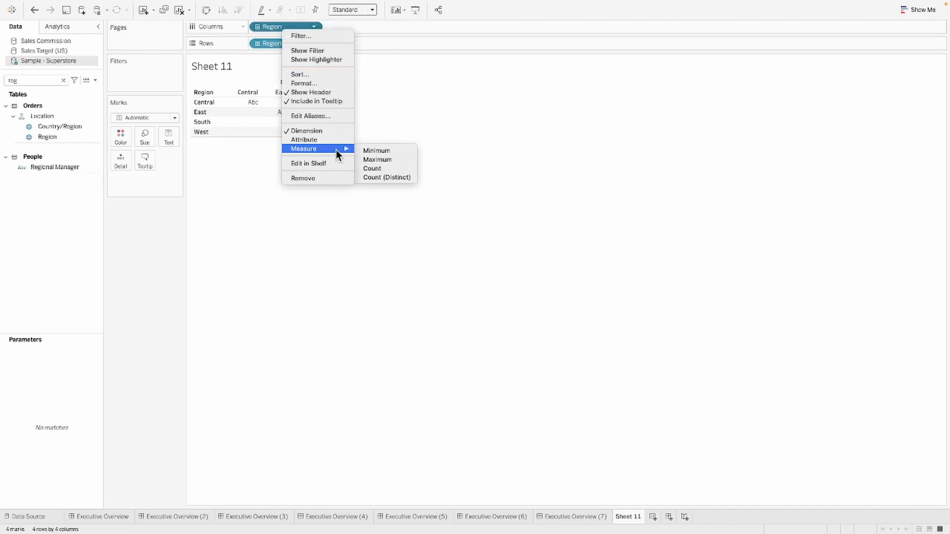
left_click(380, 177)
Step: Convert the bar chart to a pie chart and set its angle and size measures to Count (Distinct) of Region
left_click(919, 9)
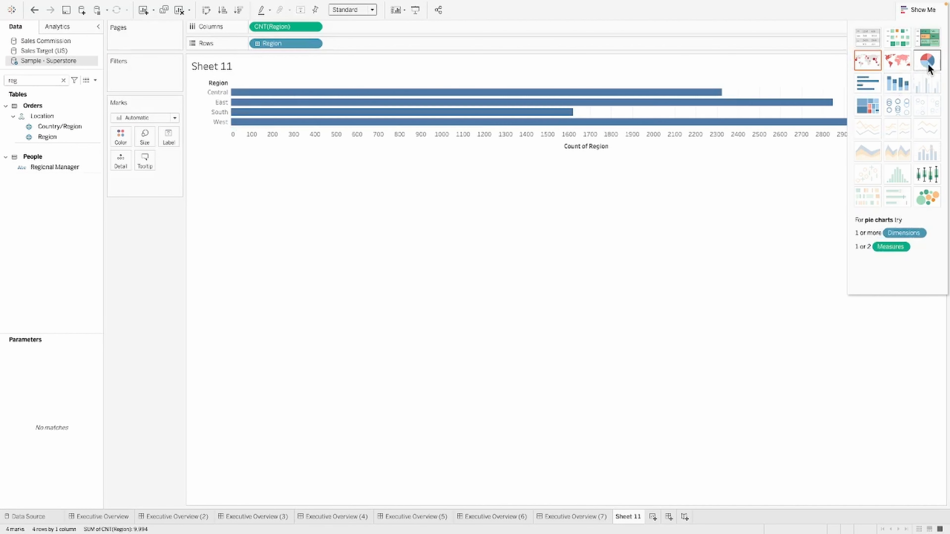
left_click(927, 61)
right_click(152, 192)
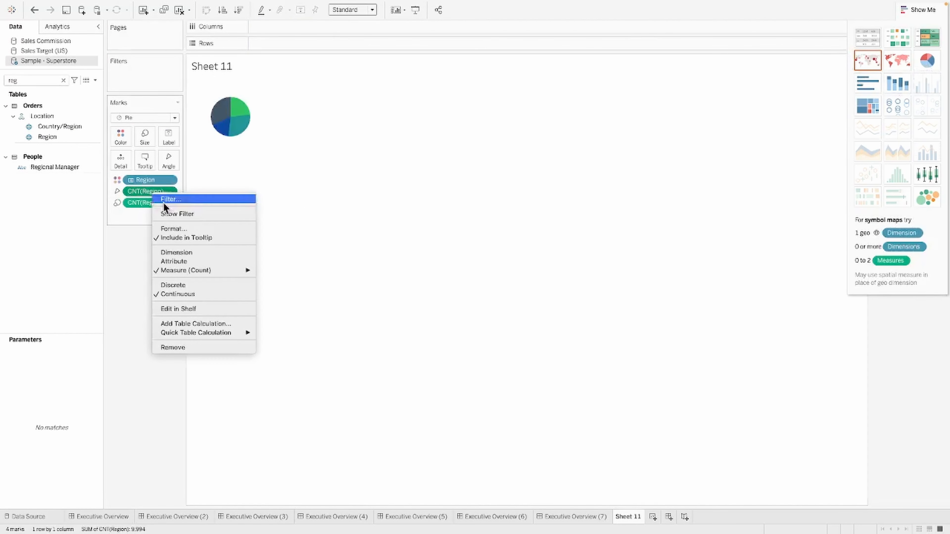
mouse_move(211, 271)
left_click(288, 299)
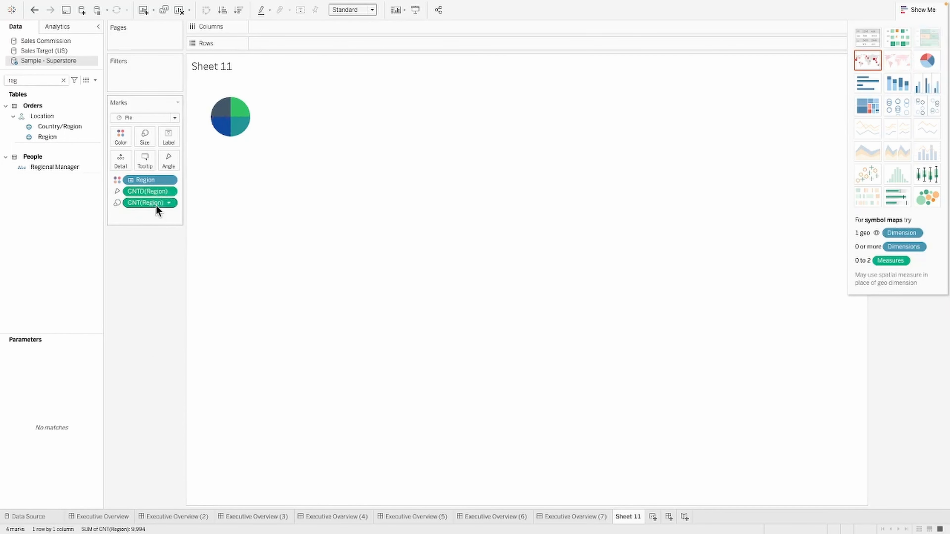
right_click(156, 205)
mouse_move(217, 290)
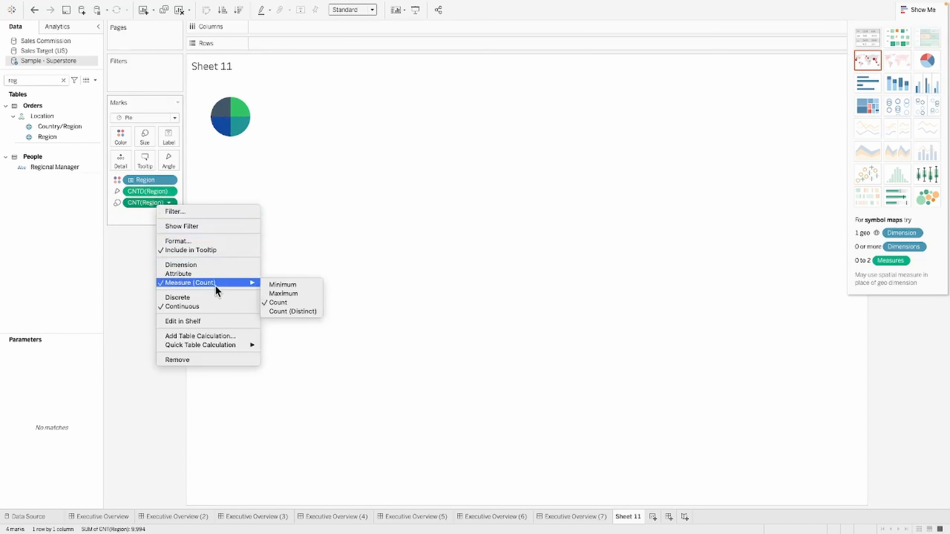
left_click(283, 313)
Step: Fit the pie chart to the entire view and close the chart type suggestions
left_click(371, 11)
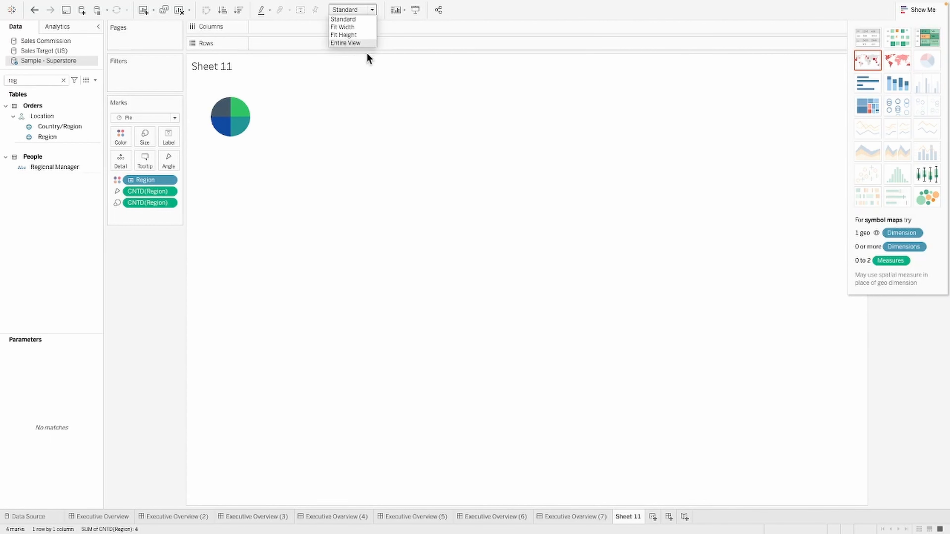
left_click(355, 43)
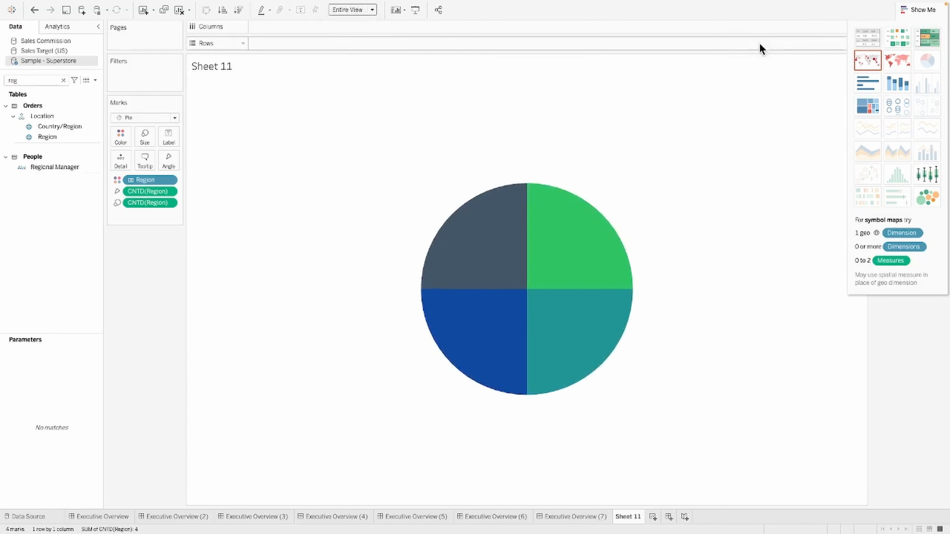
left_click(917, 10)
Step: Label the pie slices with Region and set the label font to Match Mark Color
left_click_drag(149, 181, 169, 138)
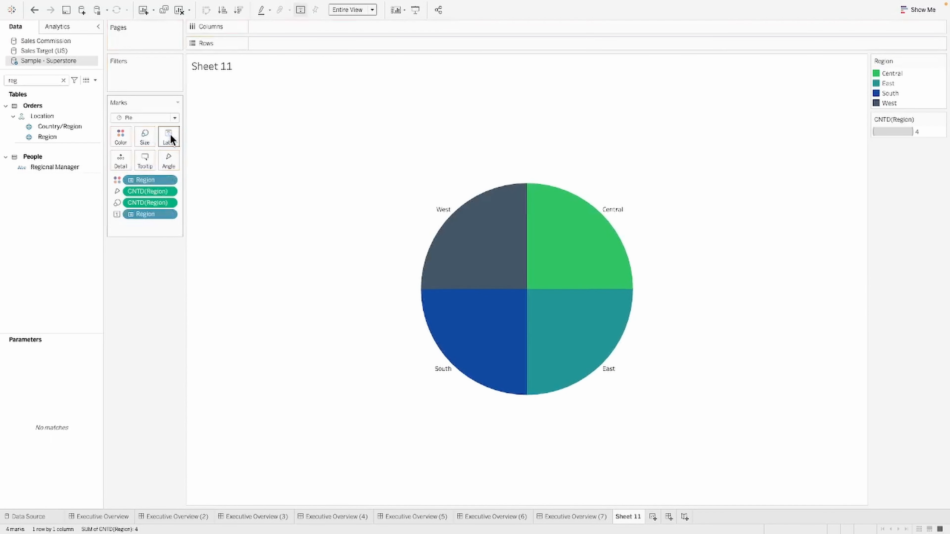
left_click(169, 138)
left_click(246, 204)
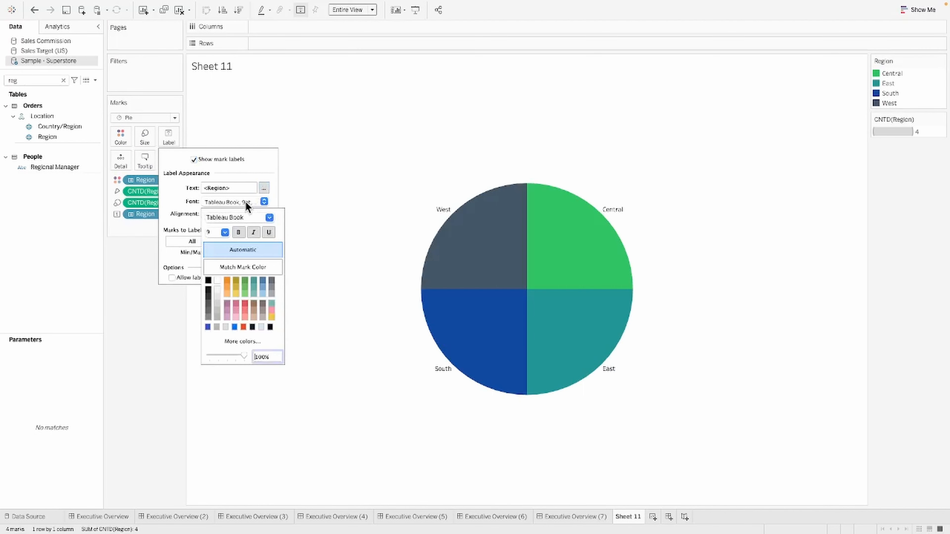
left_click(240, 267)
left_click(335, 252)
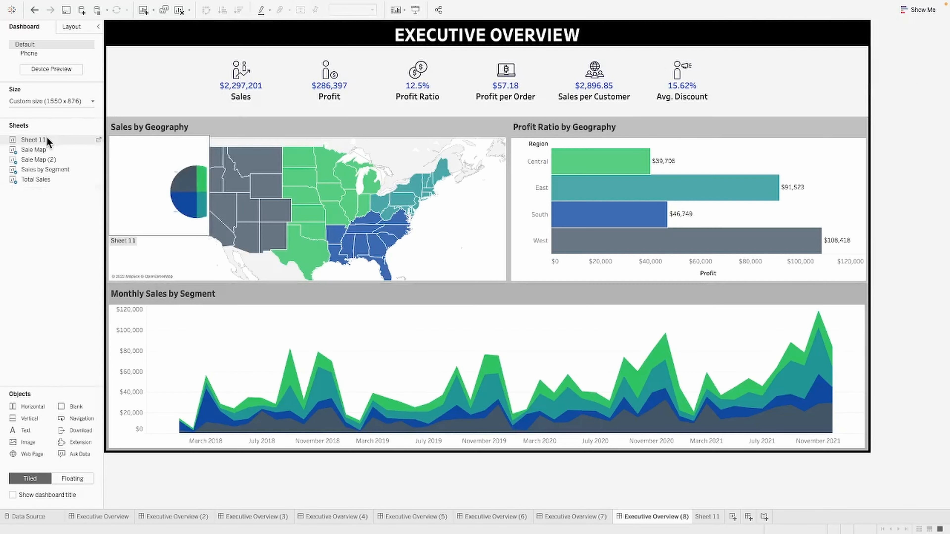
Step: Place Sheet 11 as a floating object on the Executive Overview (8) dashboard and remove its Region color and distinct-count size legends
left_click_drag(48, 142, 608, 52)
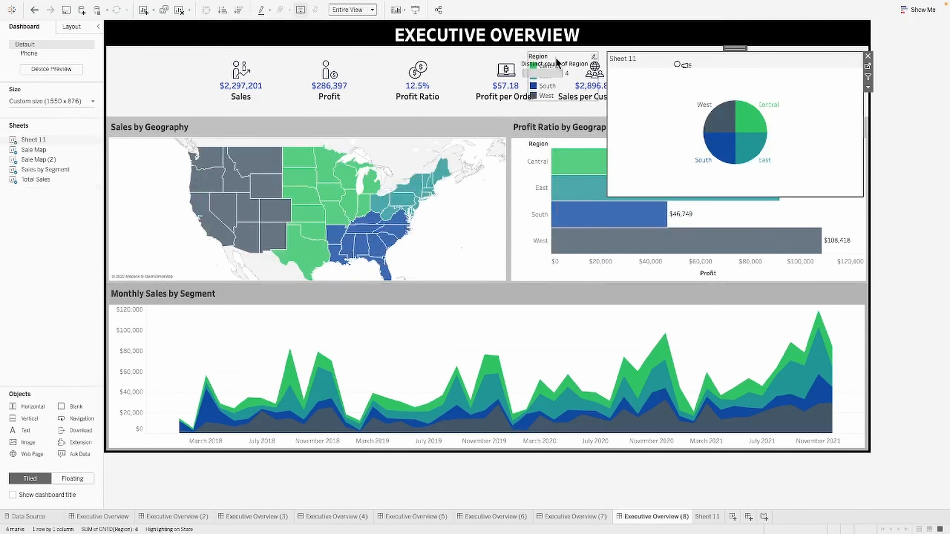
left_click(555, 57)
left_click(603, 57)
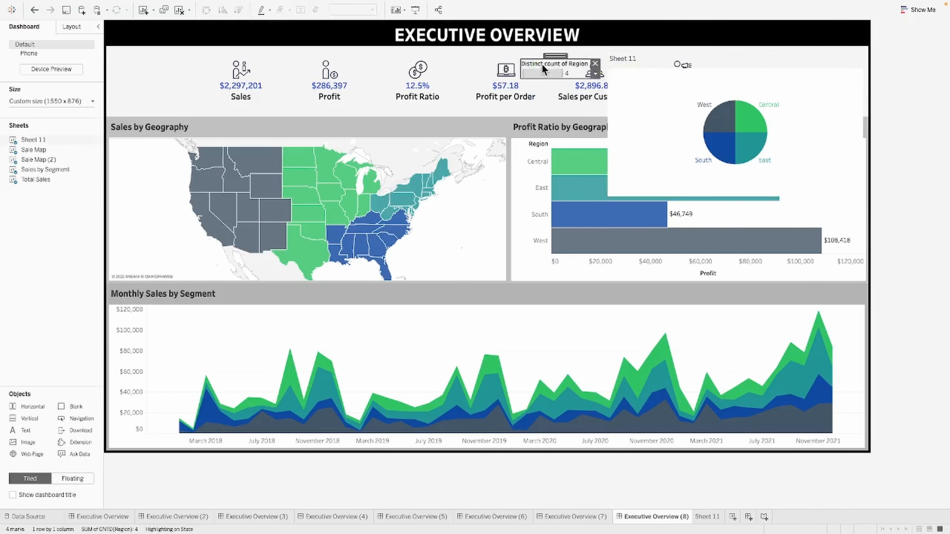
left_click(634, 68)
Step: Change the floating pie chart's title to a centered "Pie Legend"
double_click(647, 64)
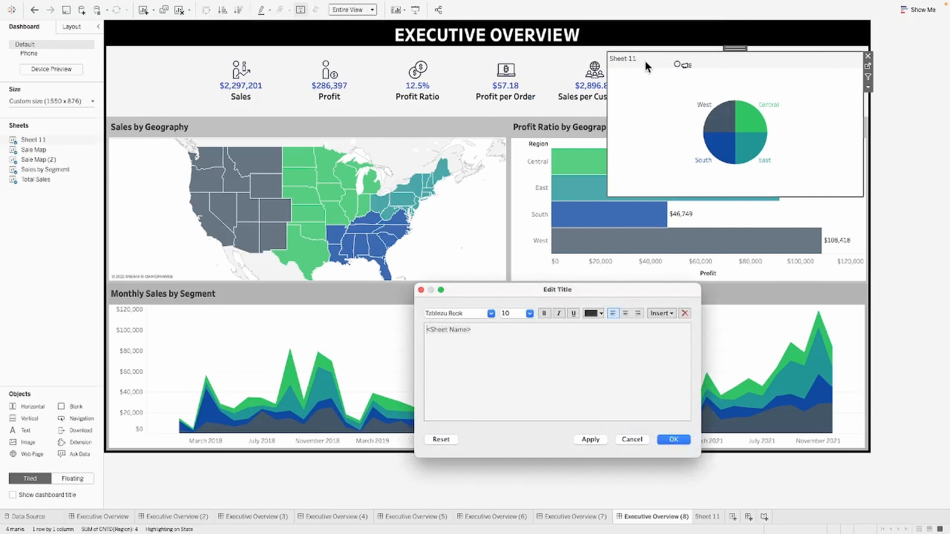
key("super+a")
type("Pie Legend")
key("super+a")
left_click(666, 441)
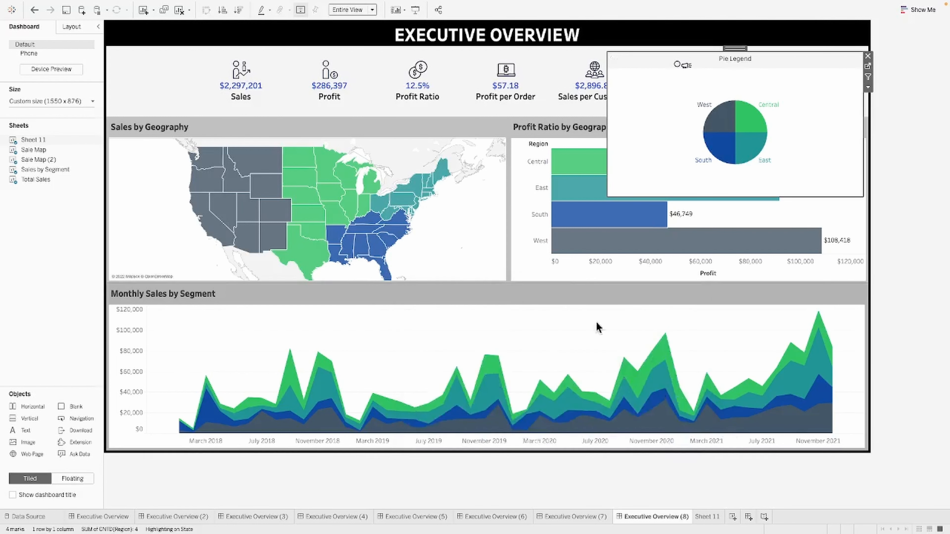
Step: Shrink the floating pie legend to fit the KPI band beside Avg. Discount and set its worksheet shading to None
left_click_drag(608, 195, 740, 116)
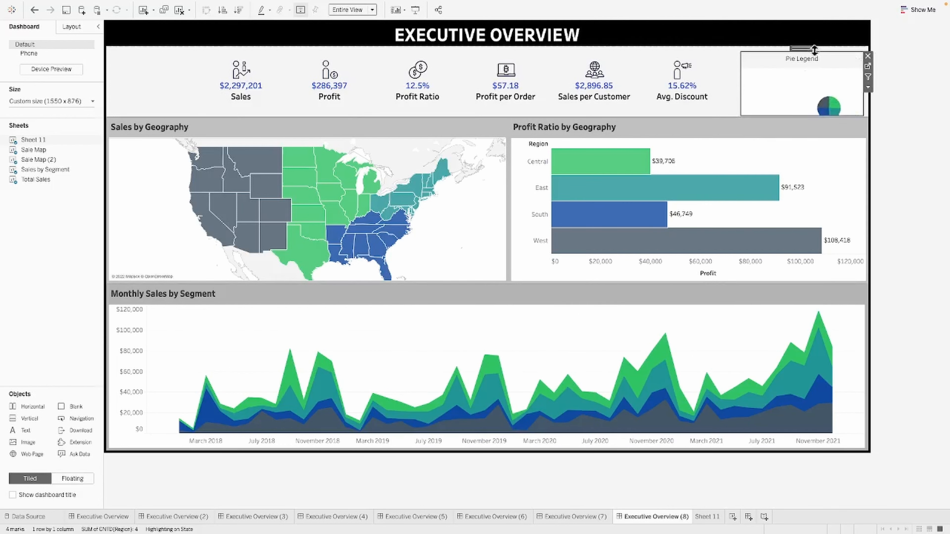
right_click(856, 99)
mouse_move(883, 141)
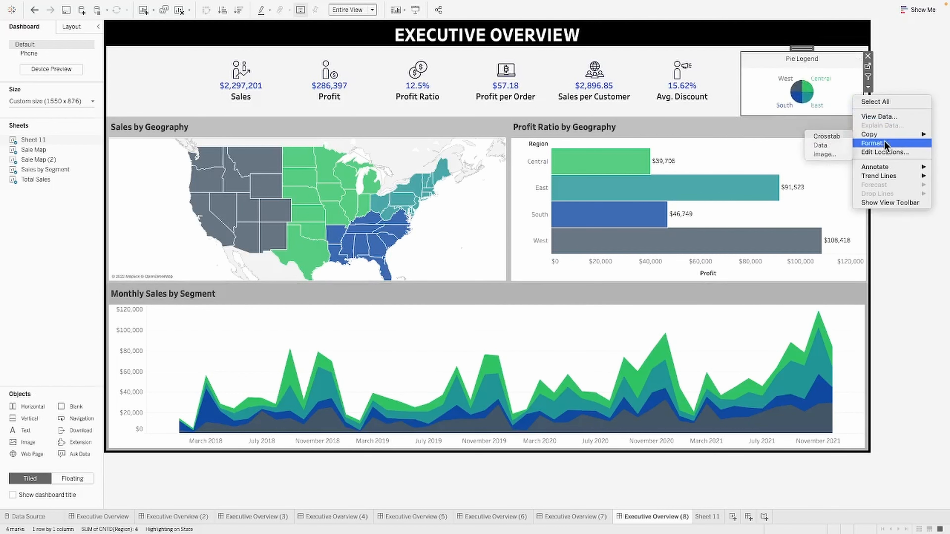
left_click(822, 134)
left_click(38, 44)
left_click(72, 89)
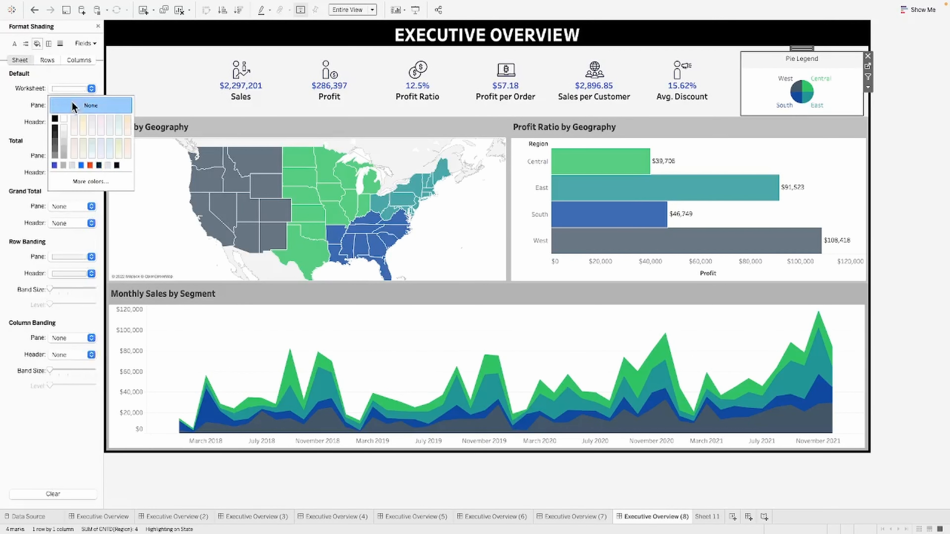
Step: Shift the pie legend slightly up toward the dashboard's outer edge and increase its height to fill the KPI band
left_click_drag(801, 48, 805, 42)
left_click_drag(806, 109, 806, 117)
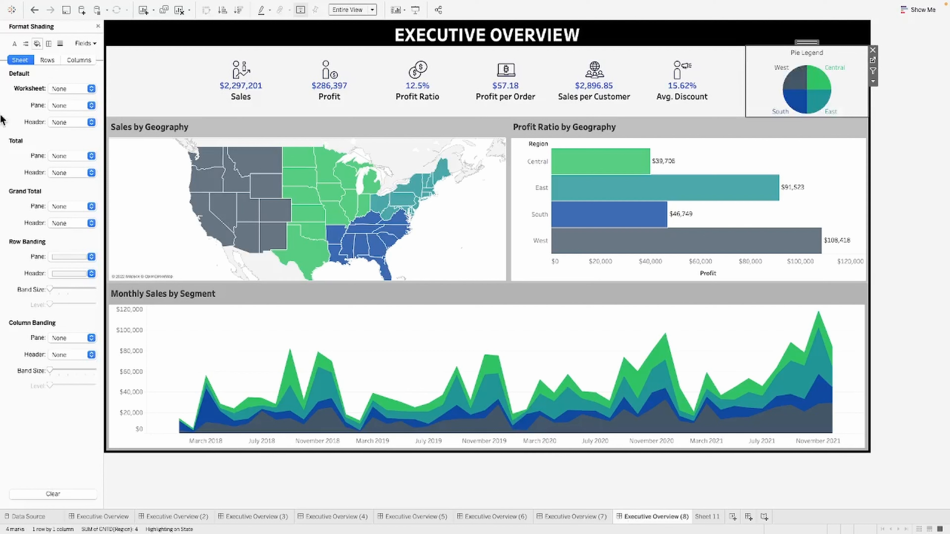
left_click(909, 134)
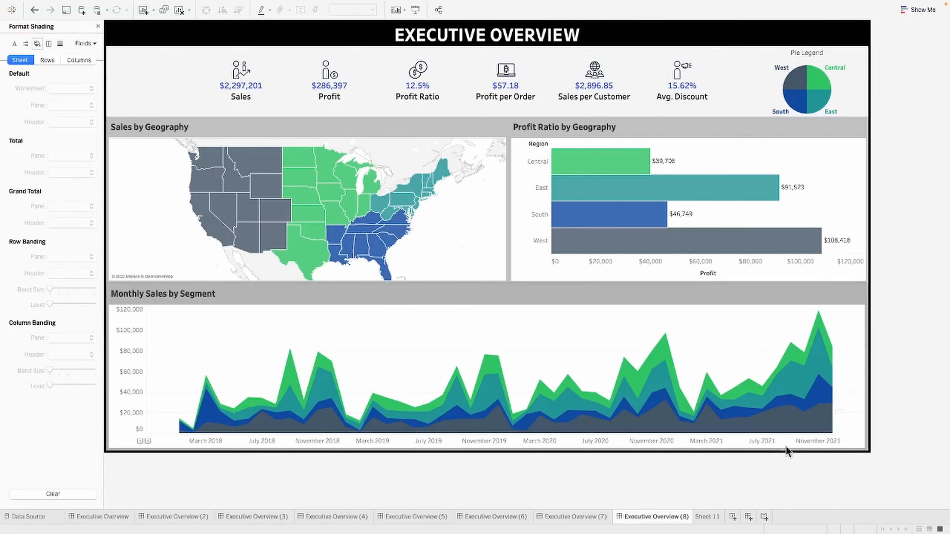
Step: Hide all worksheets used in the Executive Overview (8) dashboard
right_click(665, 518)
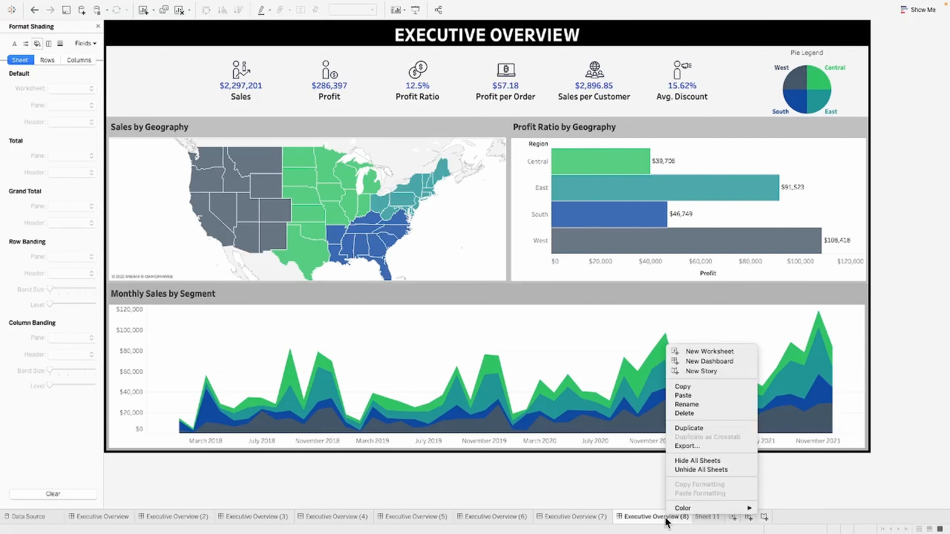
left_click(705, 463)
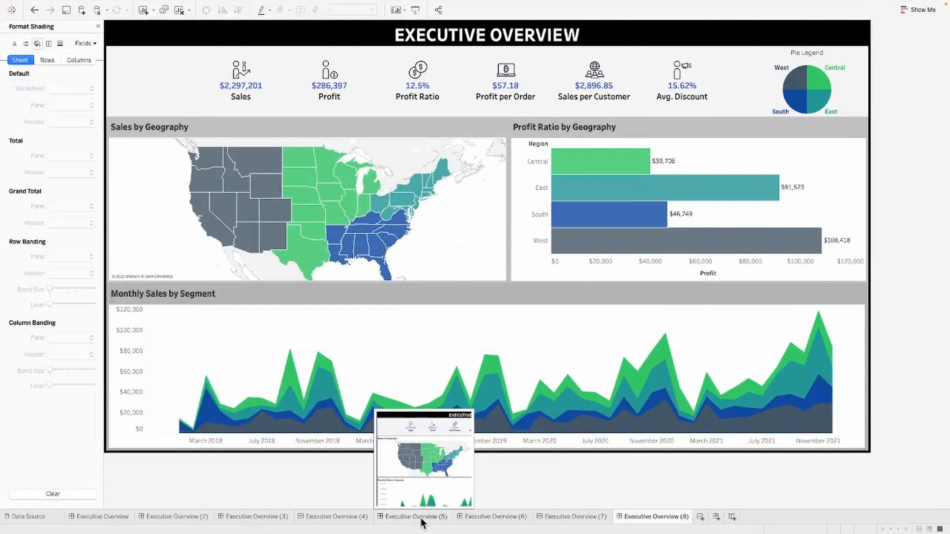
Step: Open the Tiled Legend worksheet from Executive Overview (5), duplicate it, and move the copy to the end of the sheets
left_click(420, 516)
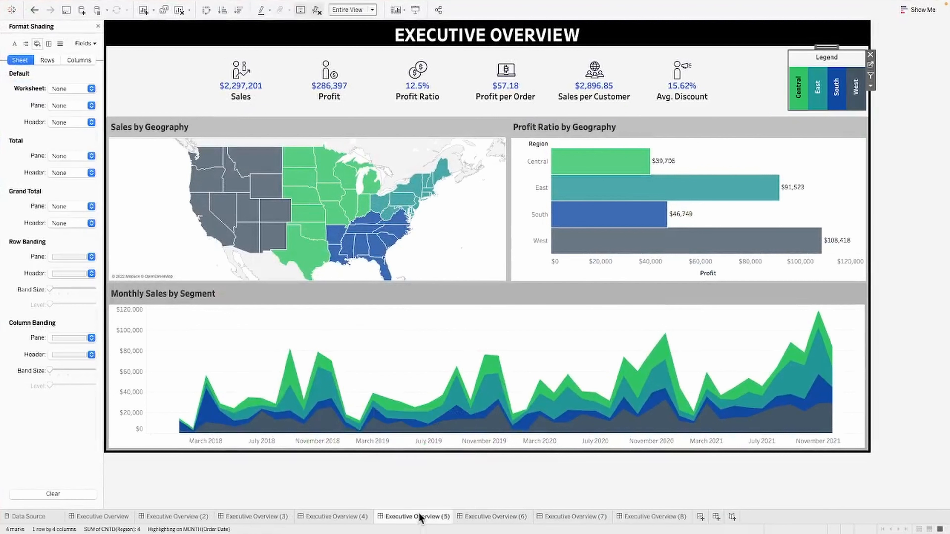
left_click(870, 64)
right_click(469, 520)
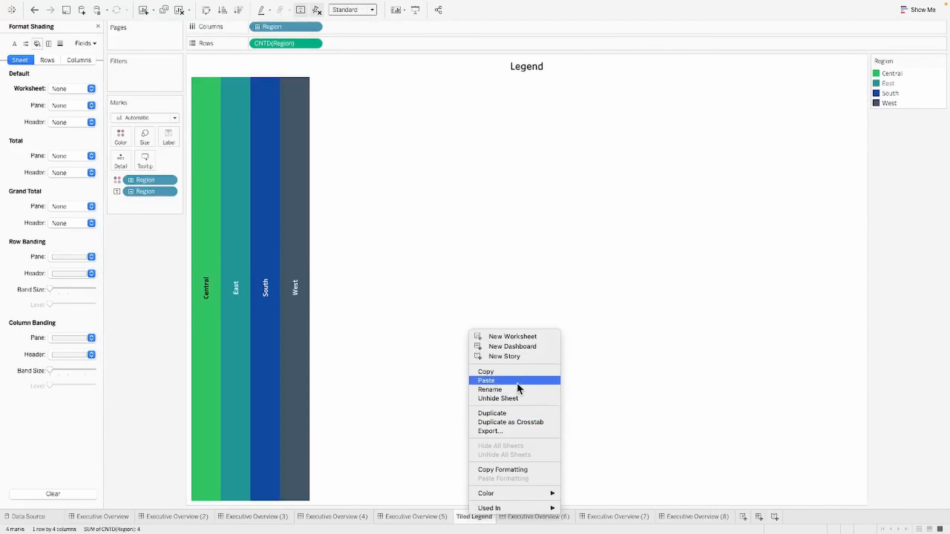
left_click(512, 413)
left_click_drag(510, 518, 742, 521)
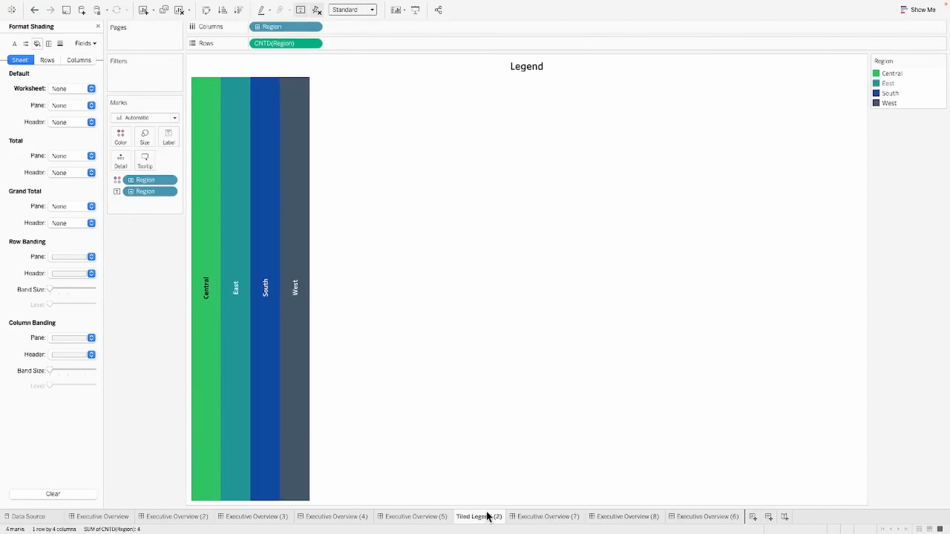
left_click_drag(489, 518, 742, 520)
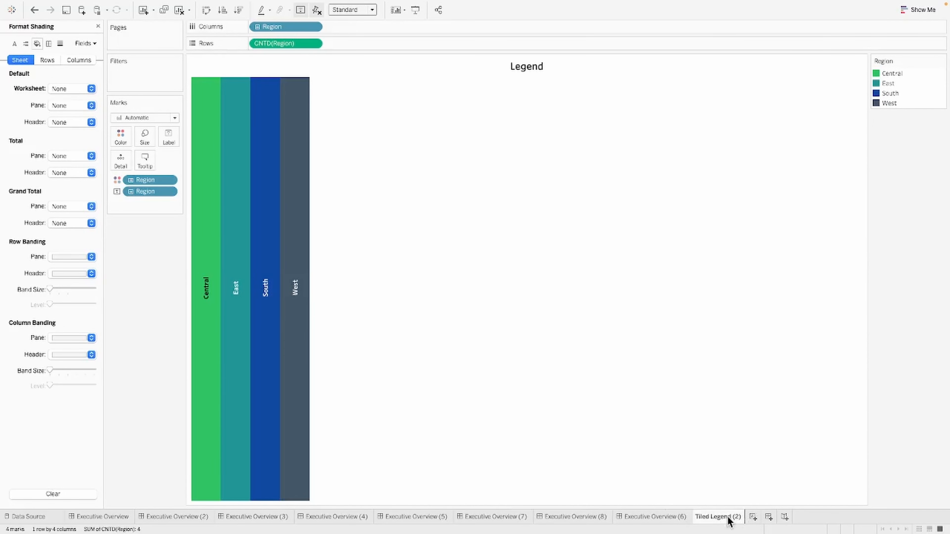
Step: Rename the duplicated legend worksheet as "lined text on top legend"
double_click(722, 517)
type("lined")
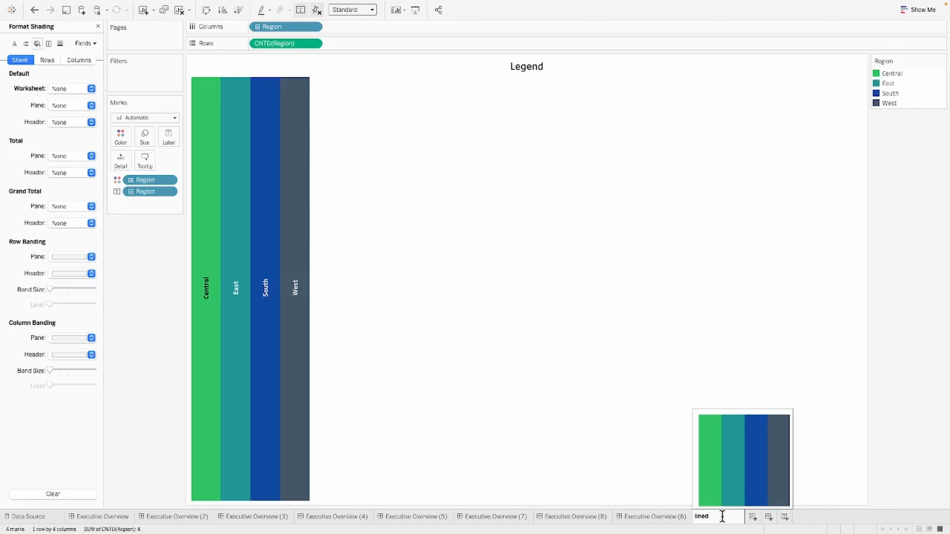
type(" text on top legend")
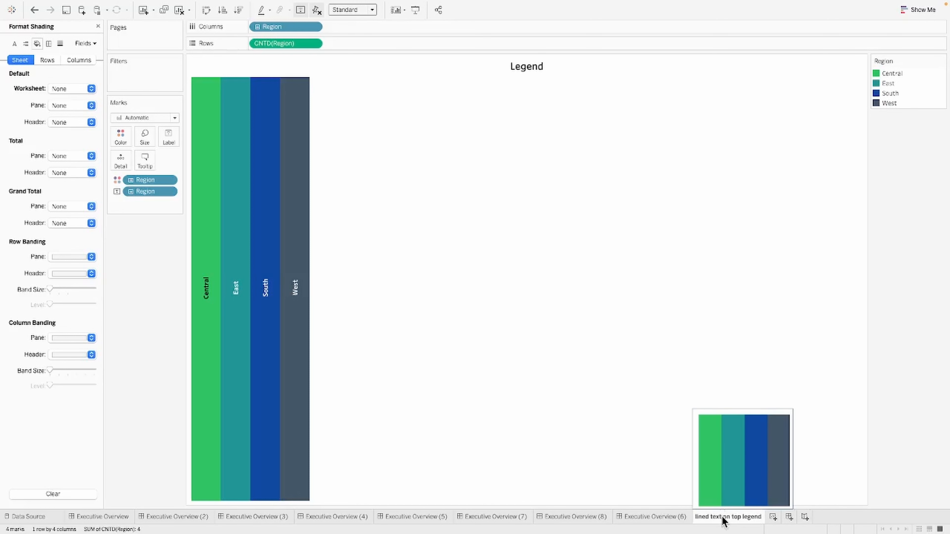
key("Return")
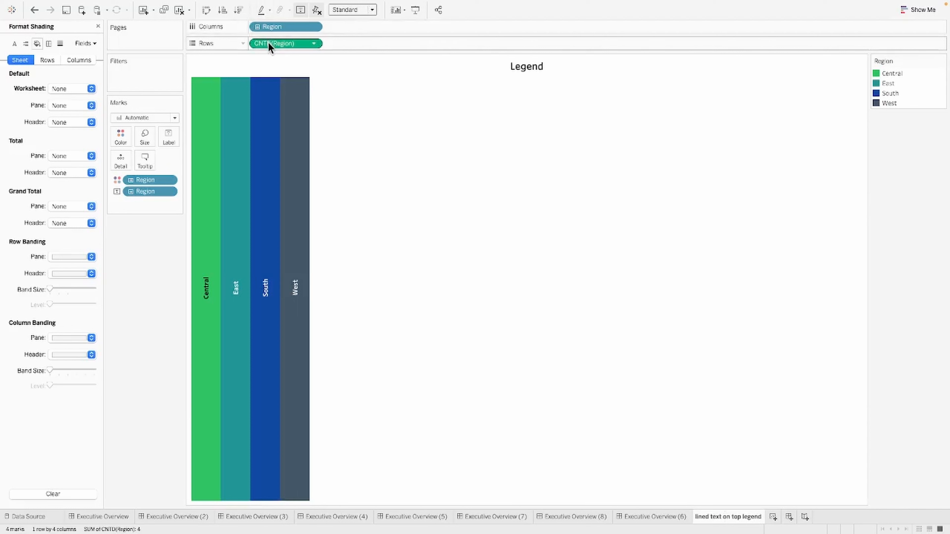
Step: Turn the legend into one stacked bar with CNTD(Region) on size, no Region on columns, Bar marks and Entire View fit
left_click_drag(269, 47, 145, 140)
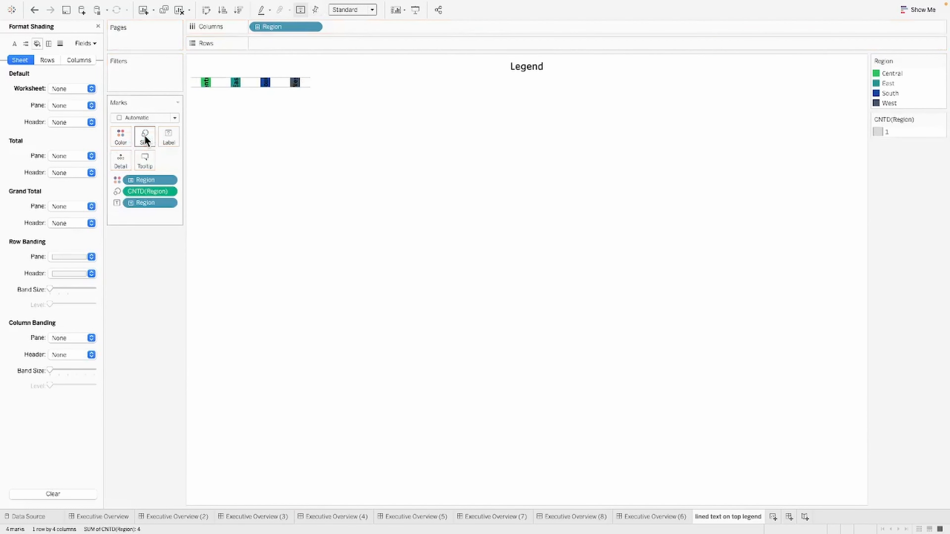
left_click_drag(278, 27, 134, 332)
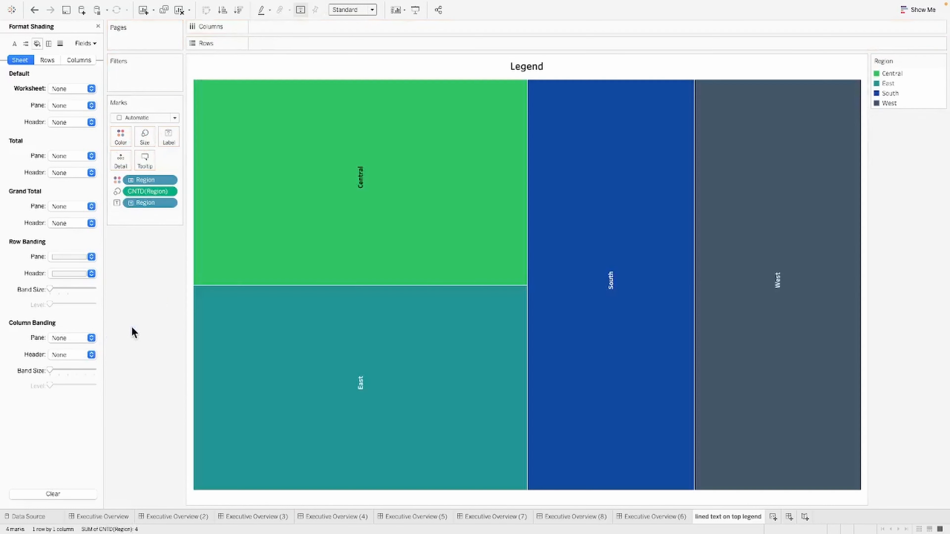
left_click(156, 117)
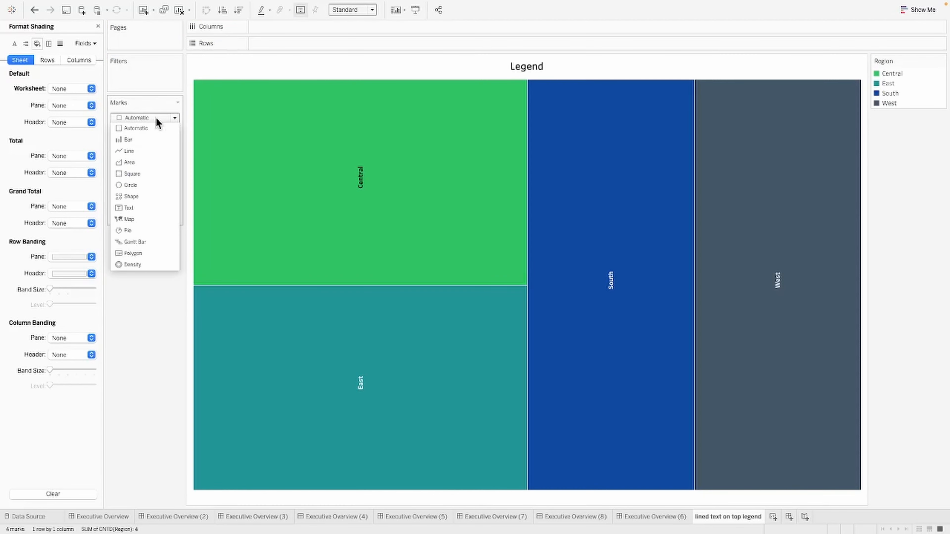
left_click(142, 140)
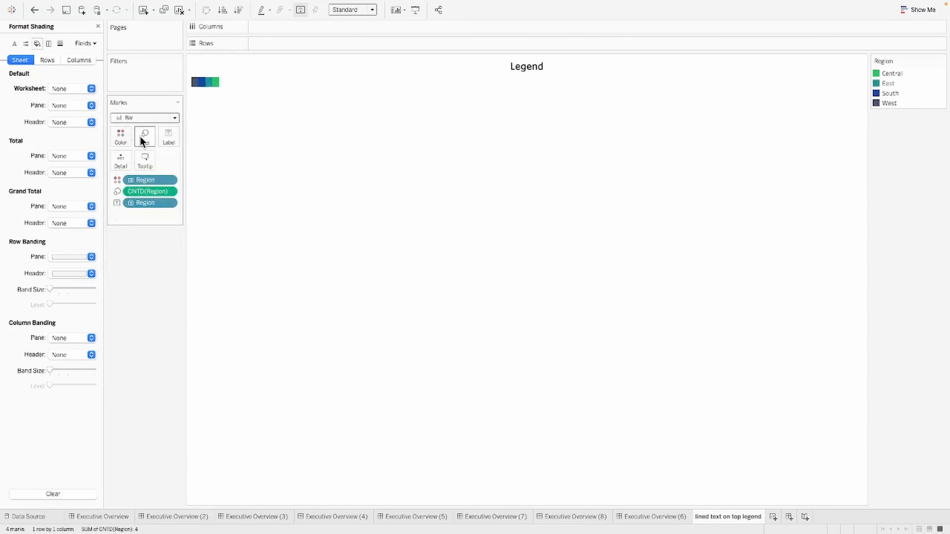
left_click(353, 10)
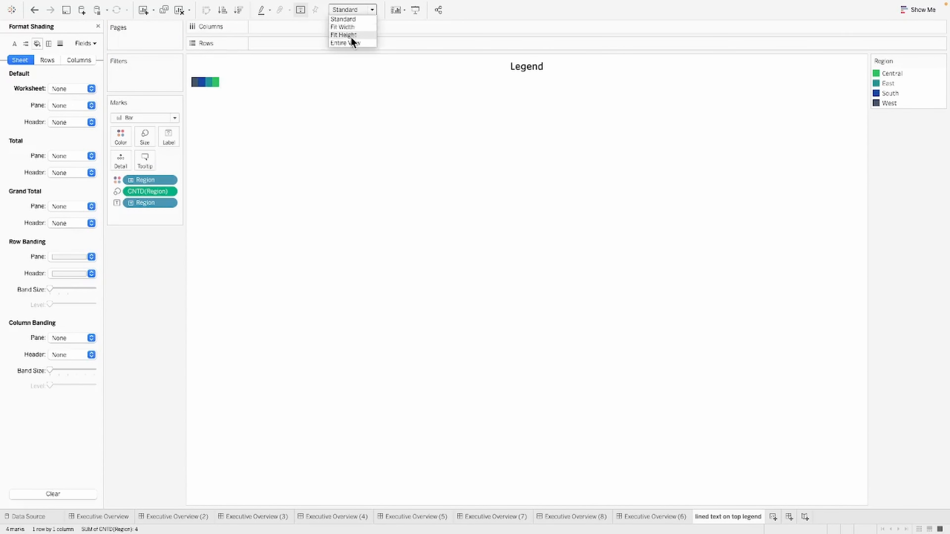
left_click(350, 43)
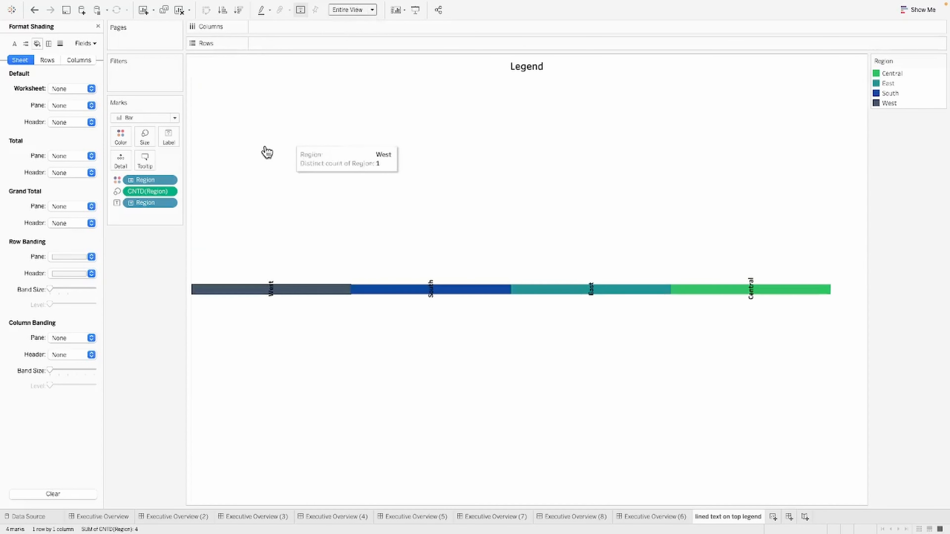
Step: Set the bar labels to horizontal text direction and top vertical alignment
left_click(167, 141)
left_click(248, 214)
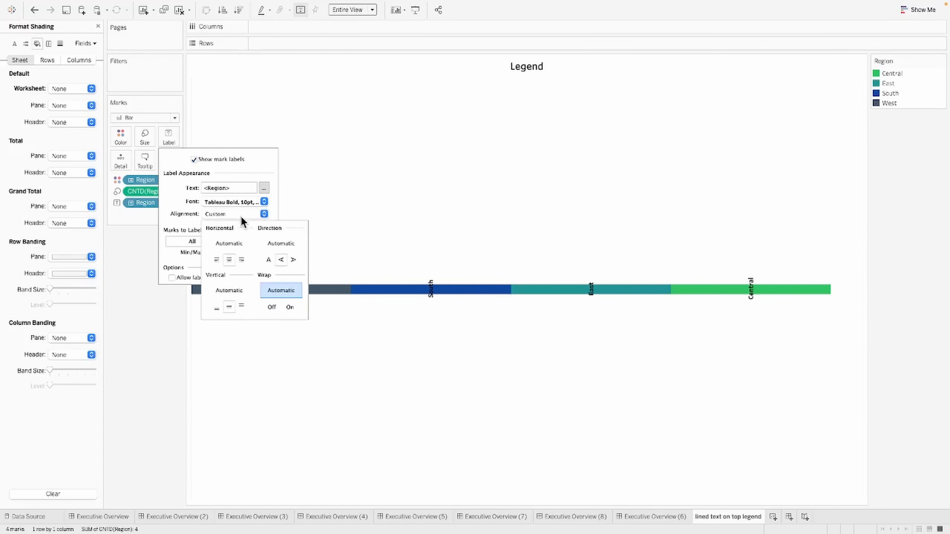
left_click(268, 259)
left_click(256, 321)
Step: Edit the label text to add an empty line below <Region>, placing the names above the bar
left_click(164, 141)
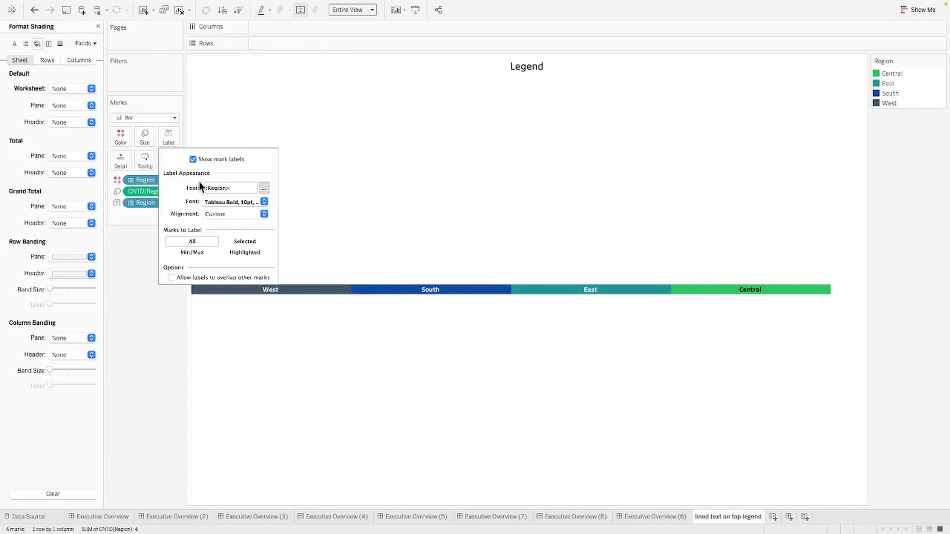
left_click(263, 214)
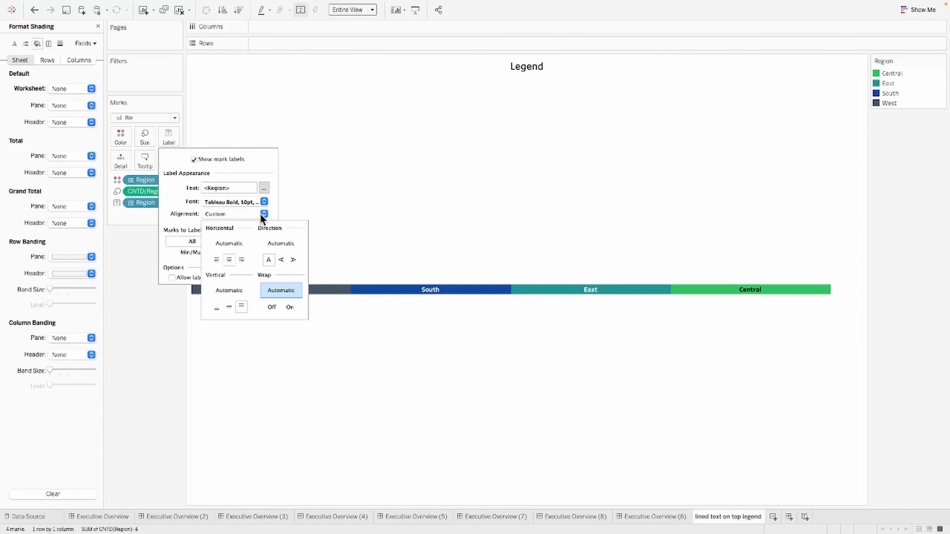
left_click(264, 189)
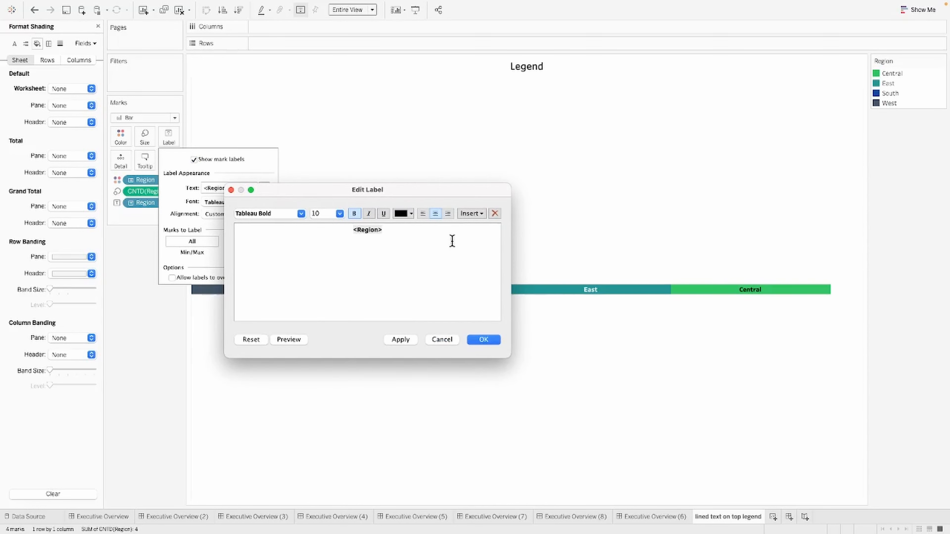
left_click(400, 340)
left_click(406, 339)
key("Return")
left_click(483, 339)
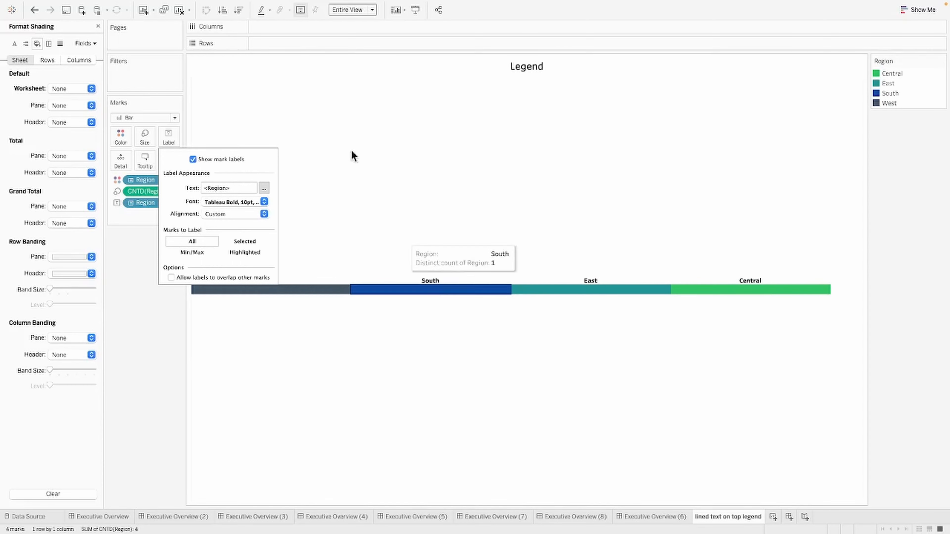
left_click(113, 344)
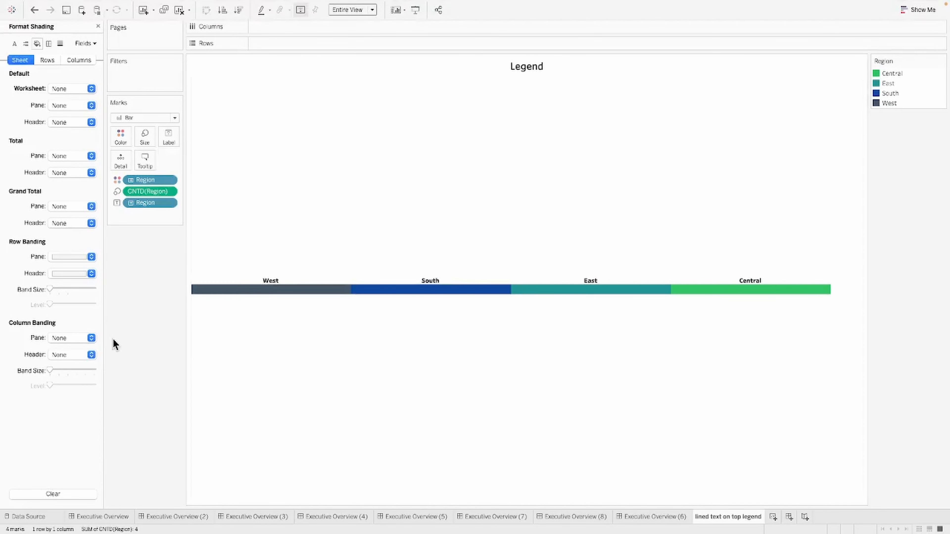
Step: Set the bar legend's label font color to Match Mark Color
left_click(169, 136)
left_click(214, 201)
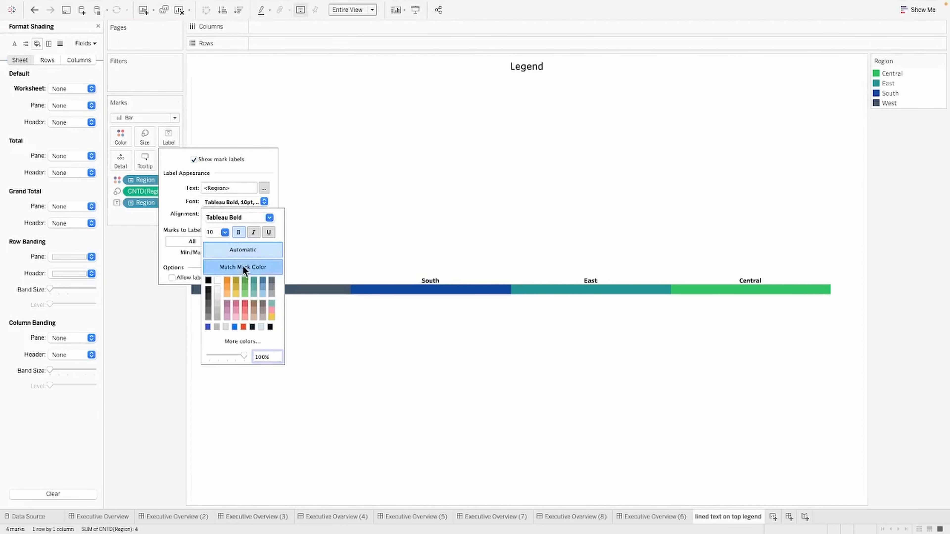
left_click(242, 264)
left_click(131, 330)
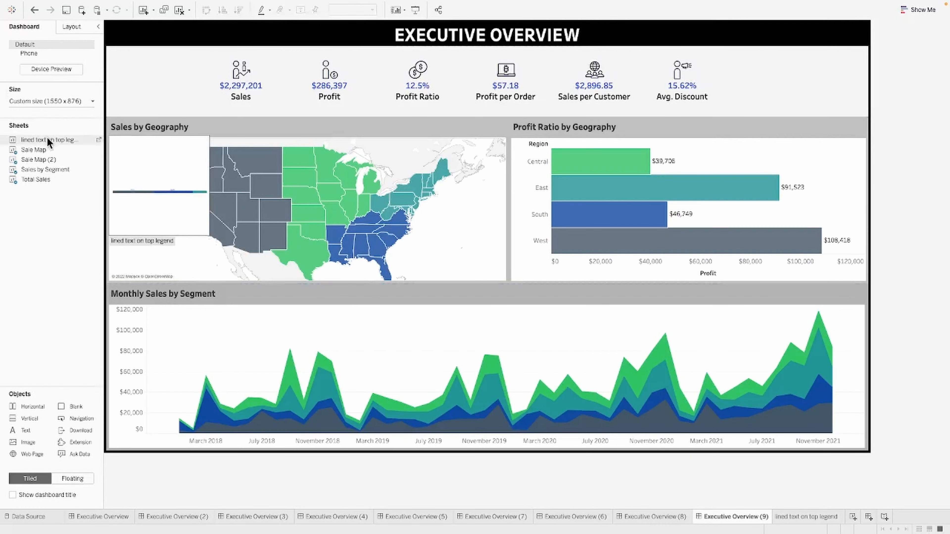
Step: Float a small lined text on top legend beside the Avg. Discount KPI without its Region color legend, and hide its worksheet
left_click_drag(50, 140, 608, 49)
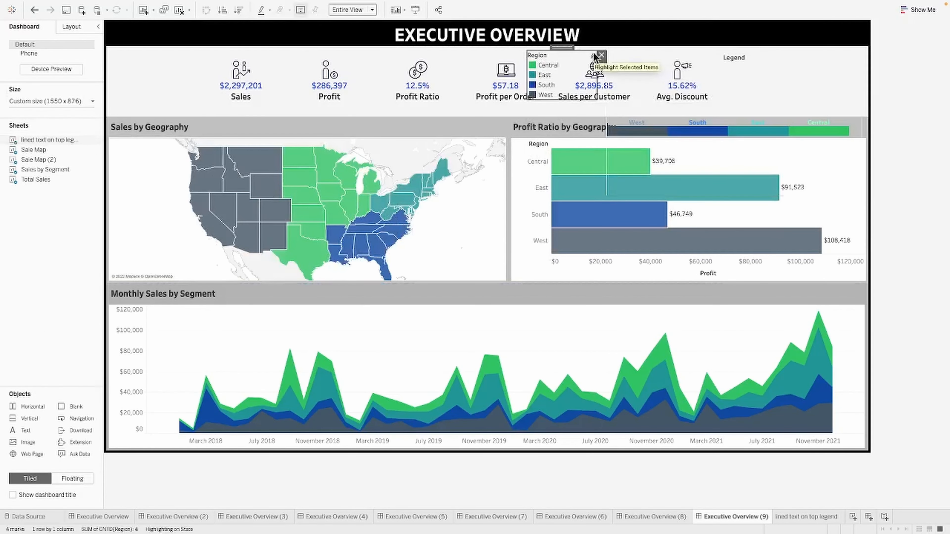
left_click(600, 55)
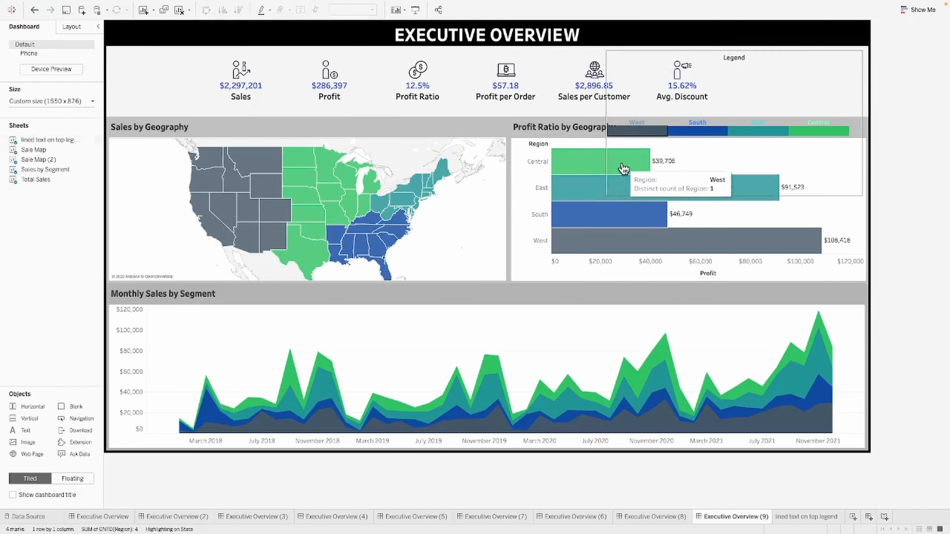
left_click_drag(606, 195, 721, 116)
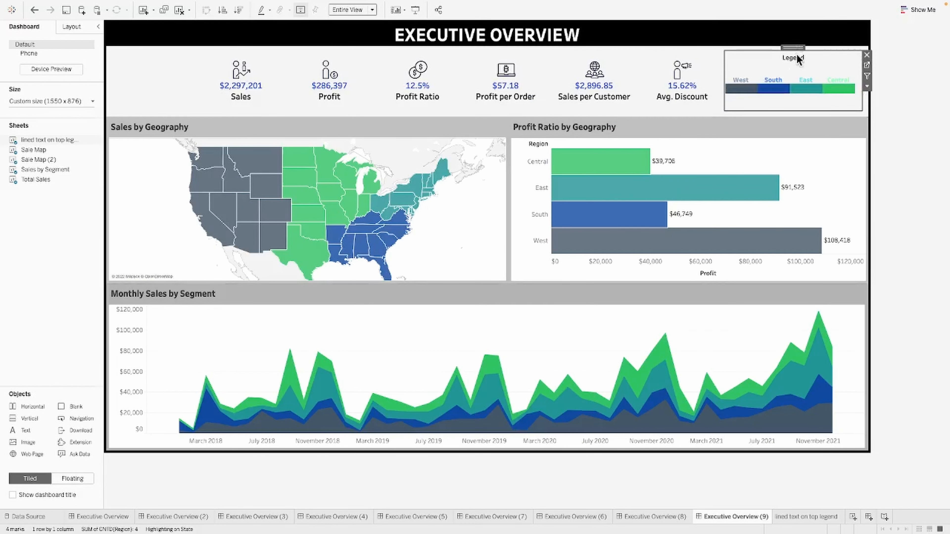
left_click_drag(726, 57, 737, 54)
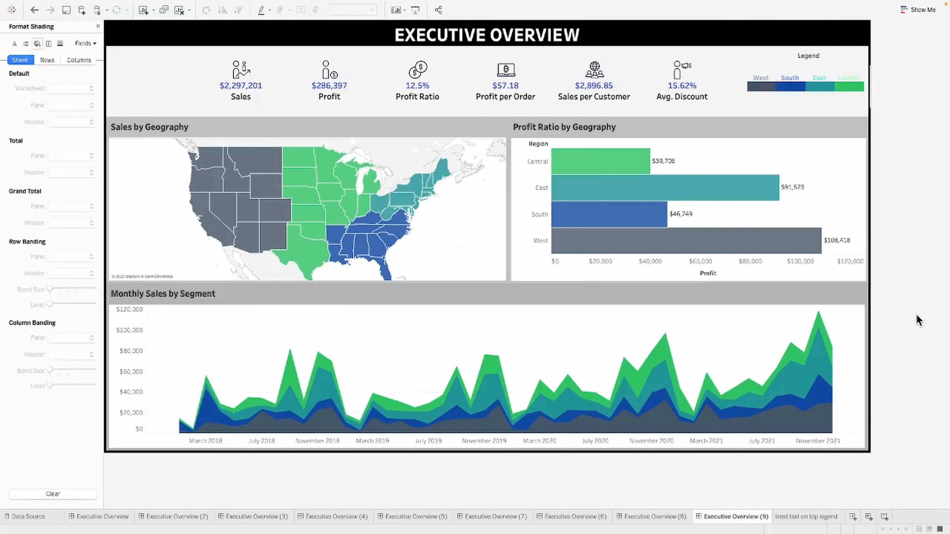
right_click(764, 521)
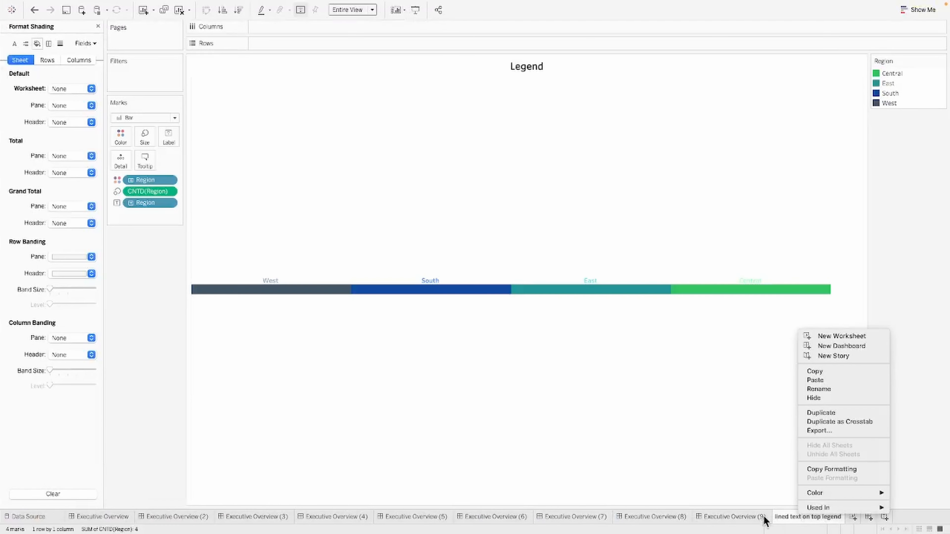
left_click(829, 399)
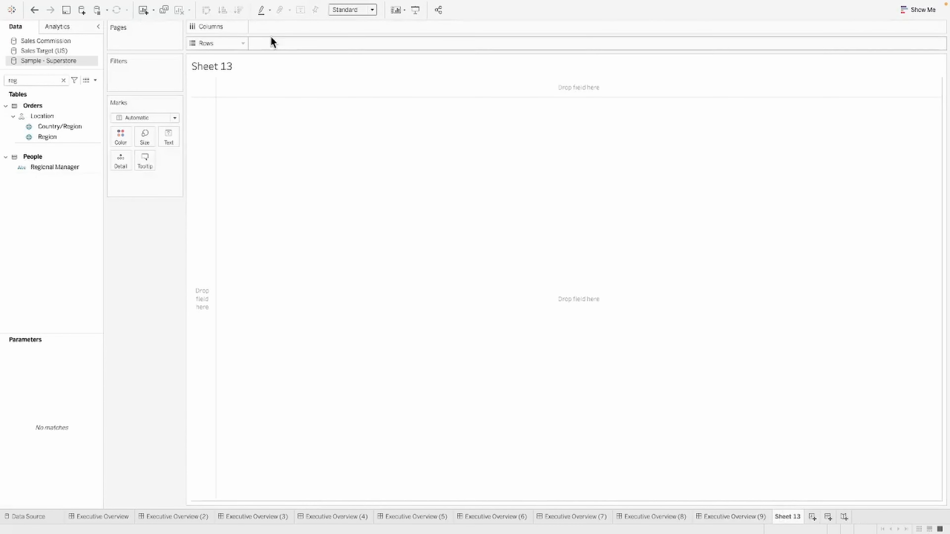
Step: Build the new worksheet's view with Region on columns and a min(0) calculation on rows
left_click(83, 126)
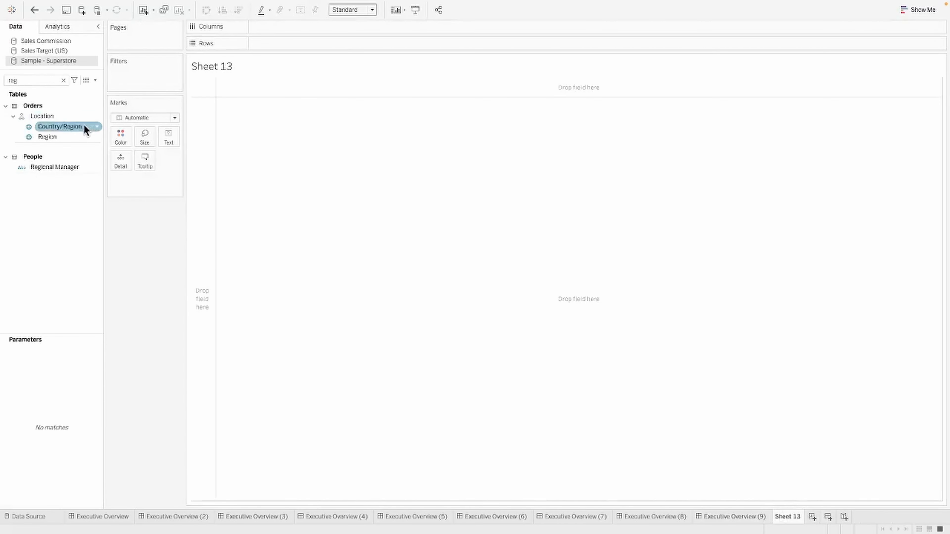
left_click_drag(47, 137, 291, 30)
double_click(287, 43)
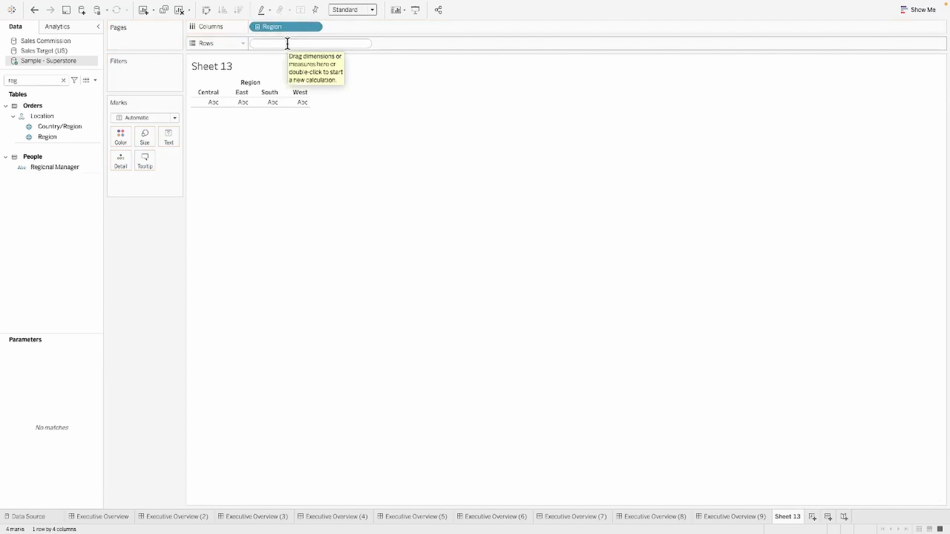
type("min(0)")
key("Return")
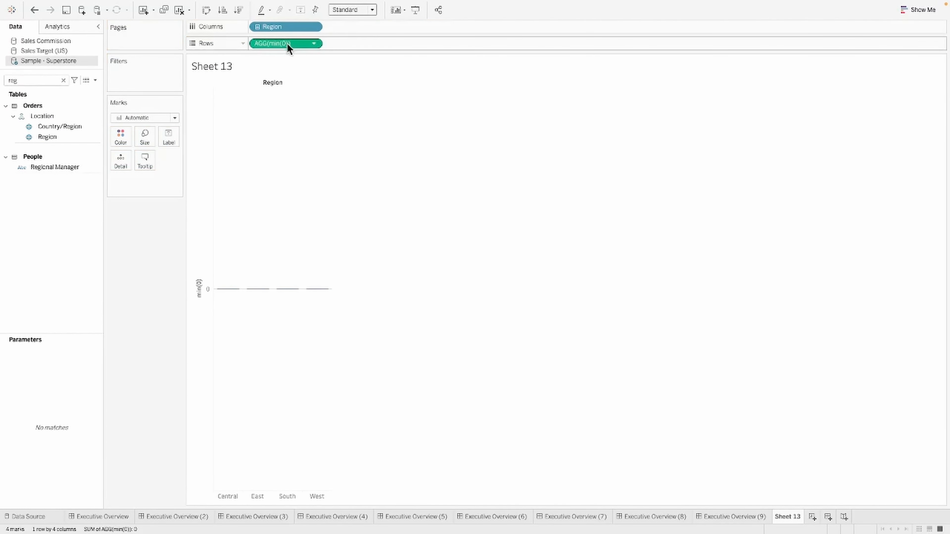
Step: Duplicate min(0) on rows as a synchronized dual axis and hide the axis headers
left_click_drag(288, 46, 378, 44)
left_click(388, 43)
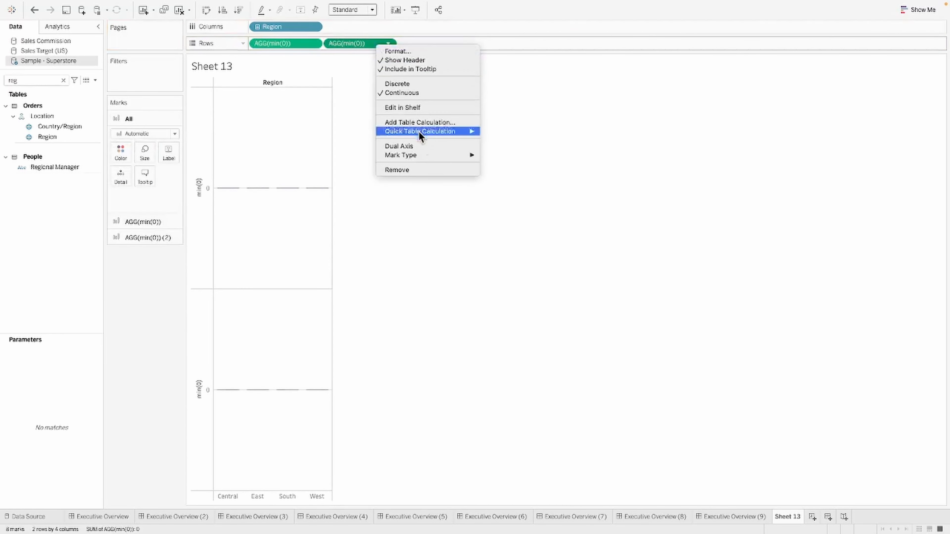
left_click(421, 148)
right_click(202, 277)
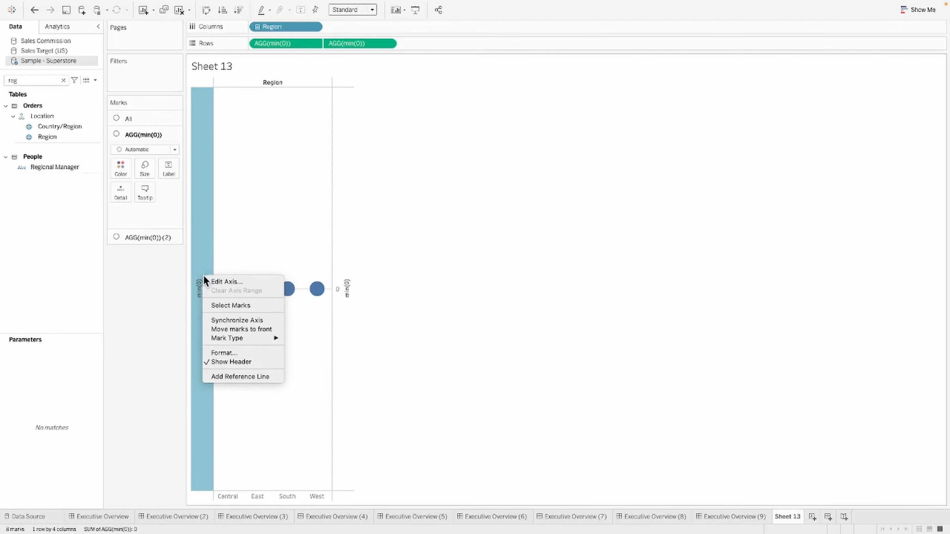
left_click(229, 318)
right_click(200, 227)
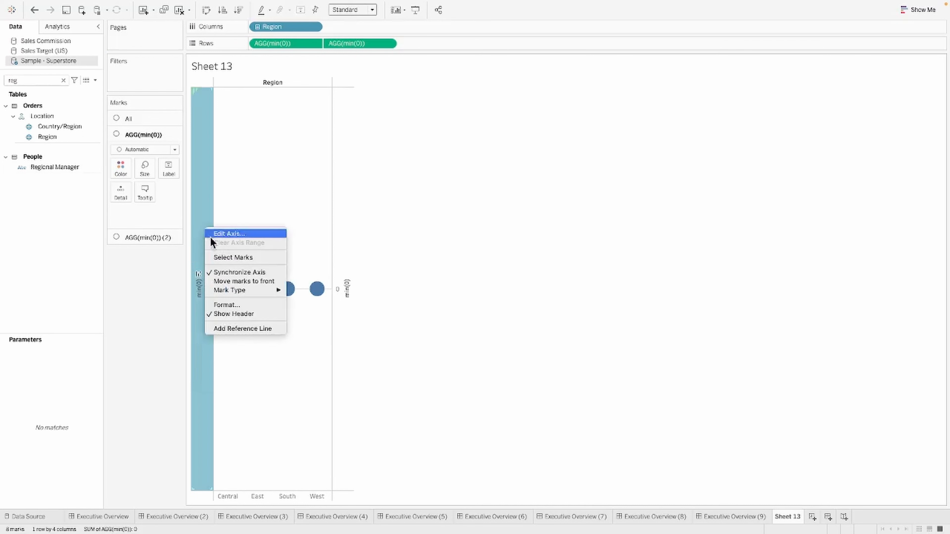
left_click(234, 314)
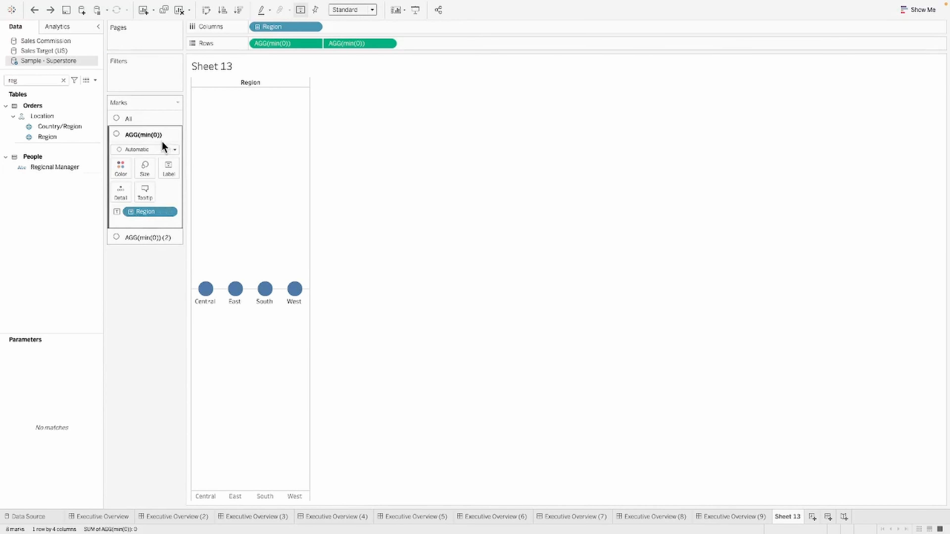
Step: Change the first min(0) marks to Line and the second min(0) marks to Shape
left_click(160, 146)
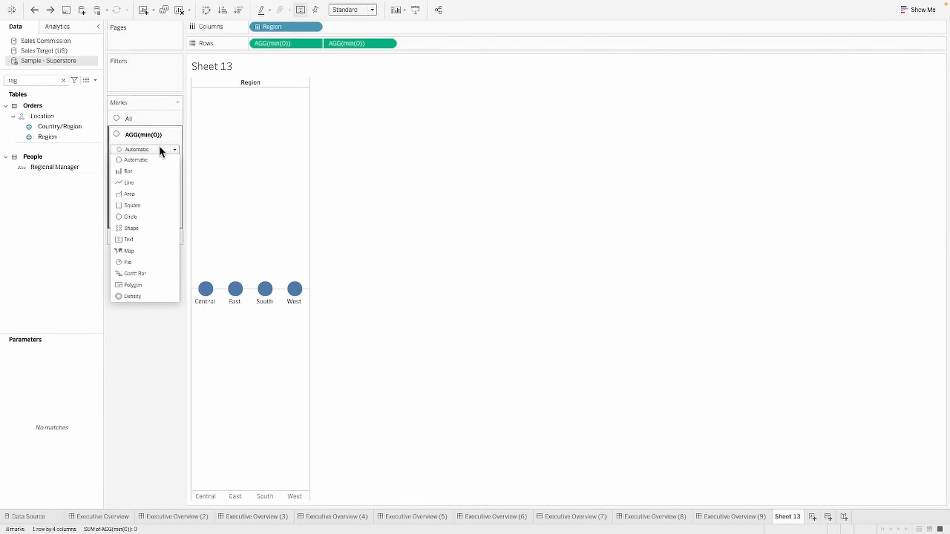
left_click(135, 183)
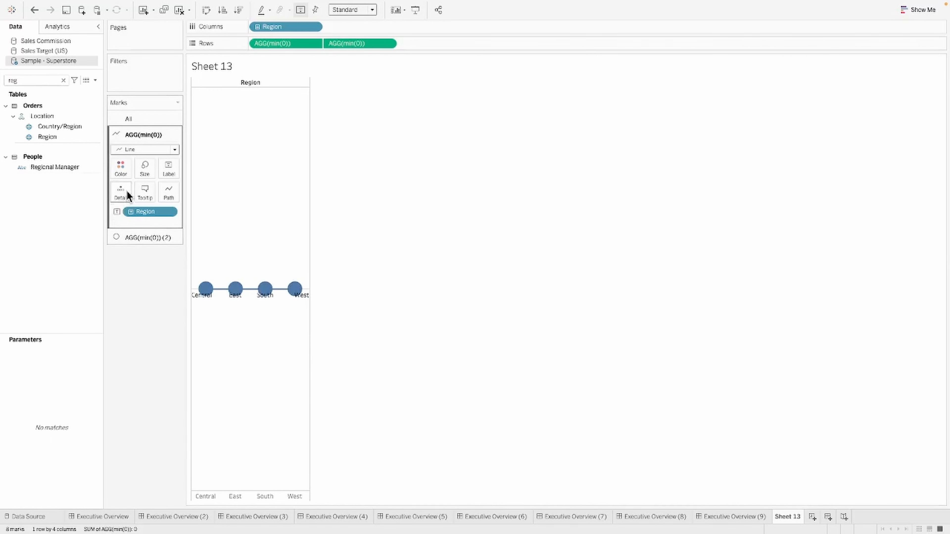
left_click(141, 239)
scroll(140, 240, "down", 1)
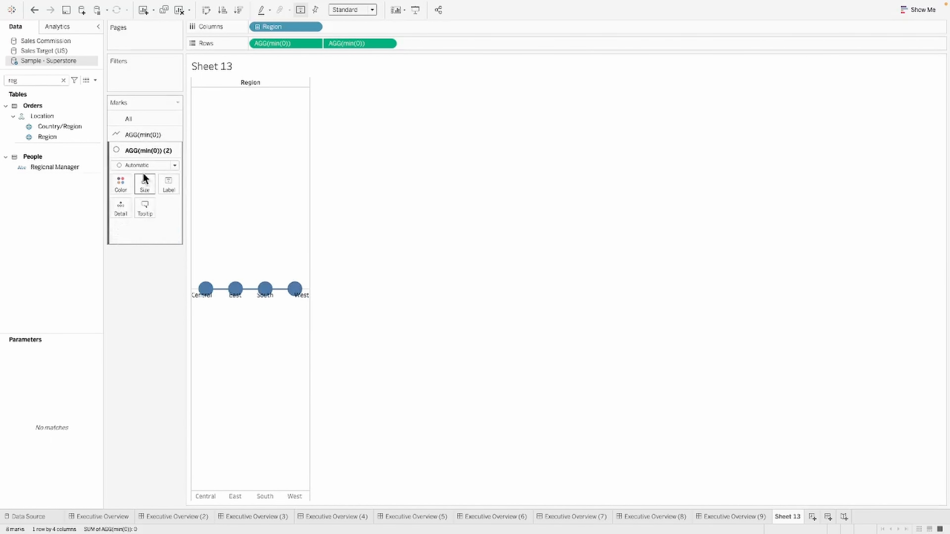
left_click(151, 166)
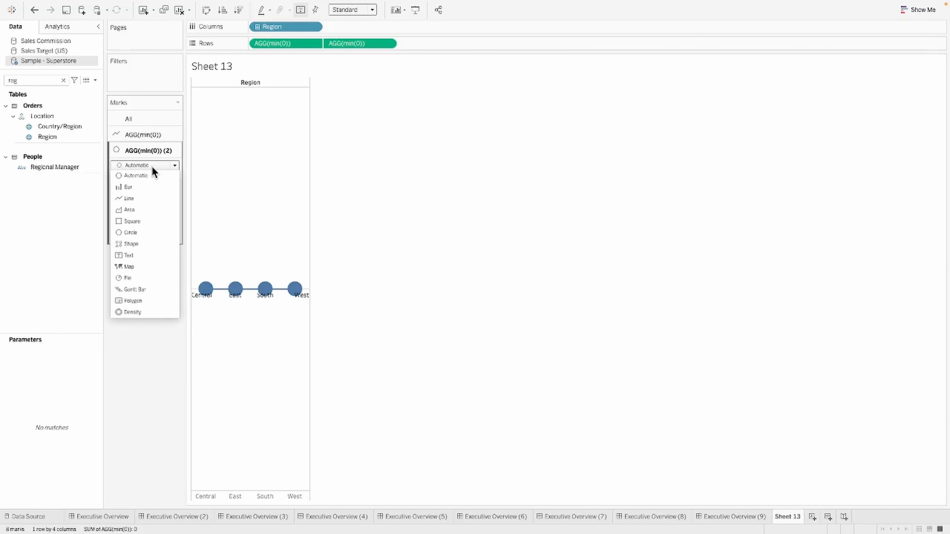
left_click(141, 244)
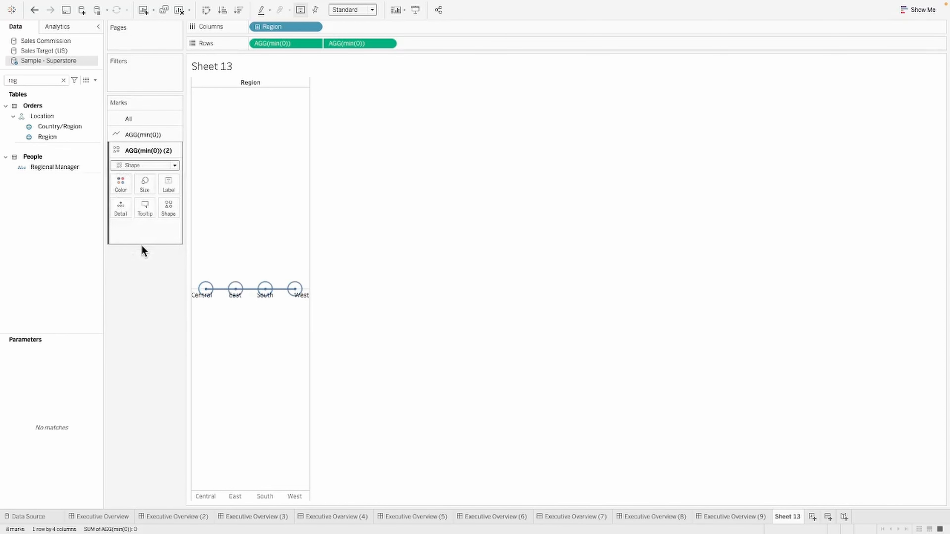
Step: Assign the green hexagon from the Arrows shape palette to the second min(0) marks and color them by Region
left_click(168, 212)
left_click(185, 278)
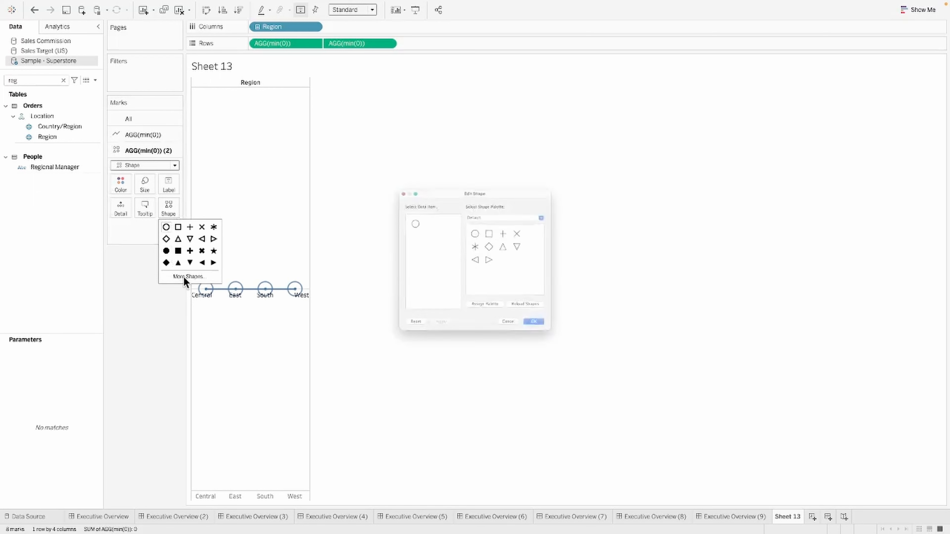
left_click(536, 192)
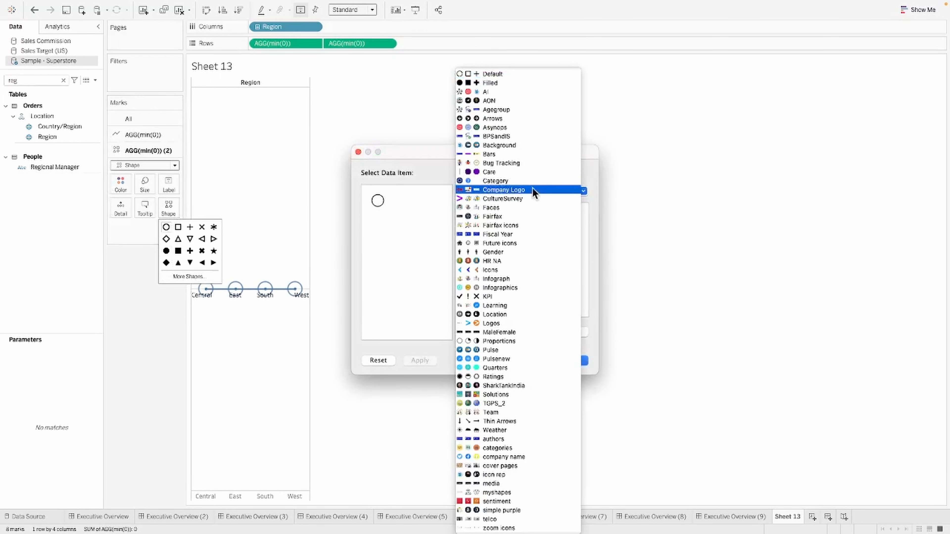
left_click(516, 119)
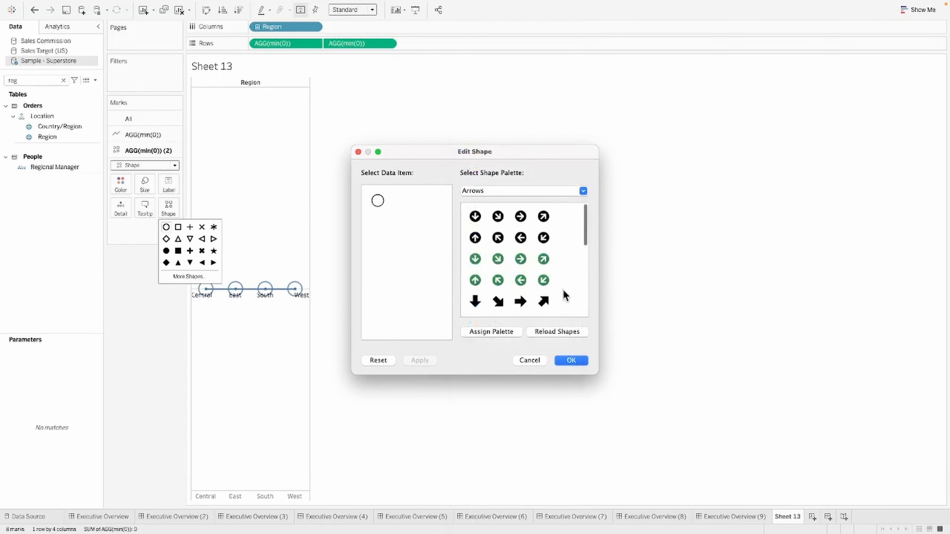
scroll(564, 296, "down", 10)
left_click(475, 261)
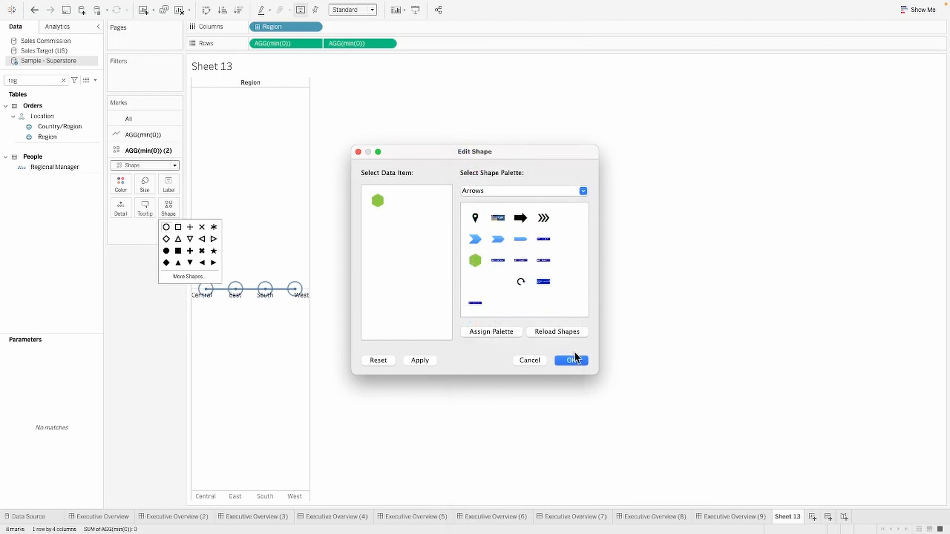
left_click(574, 358)
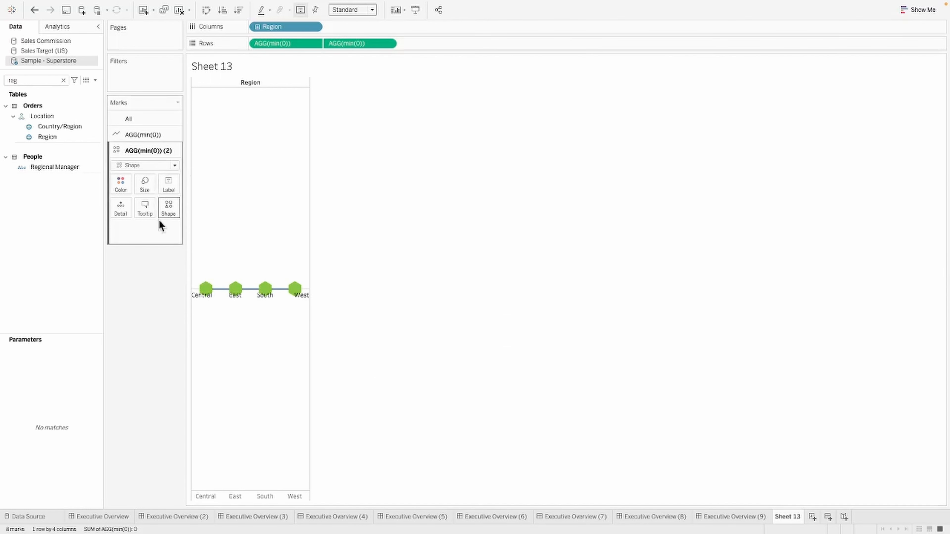
left_click_drag(289, 27, 122, 189)
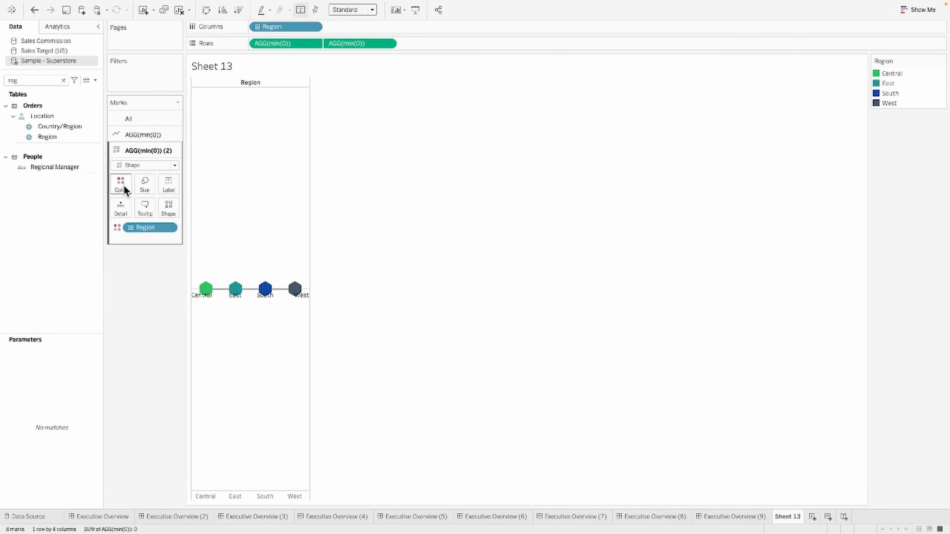
Step: Align the line marks' Region labels to bottom vertically and center horizontally
left_click(152, 136)
left_click(171, 167)
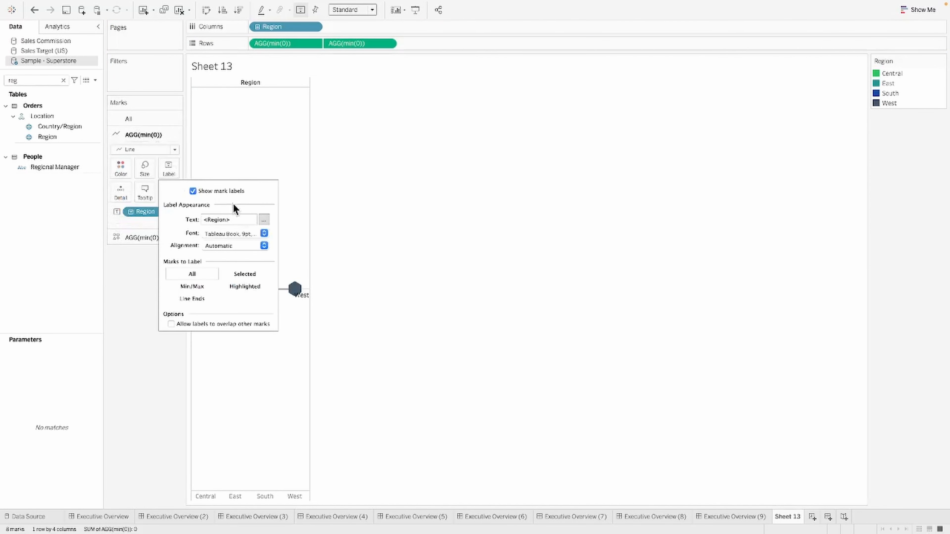
left_click(245, 245)
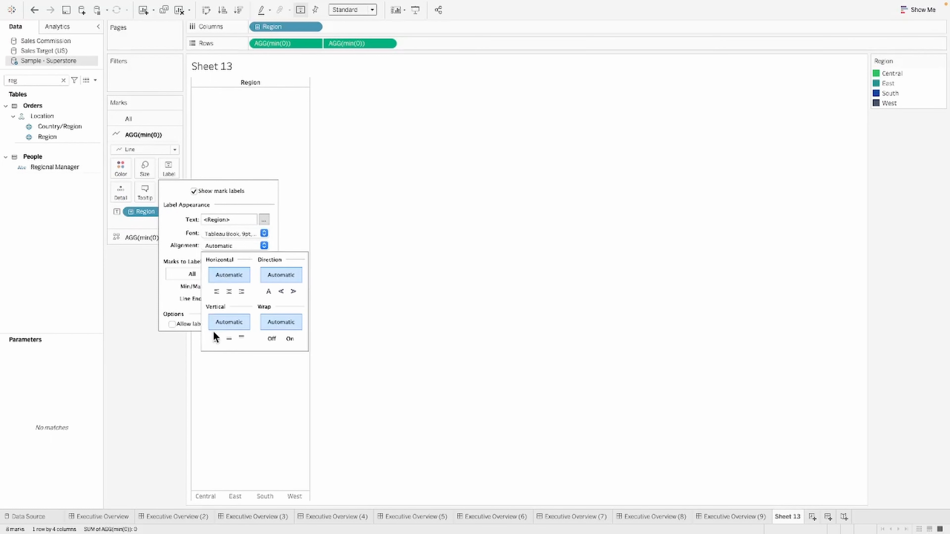
left_click(217, 339)
left_click(152, 348)
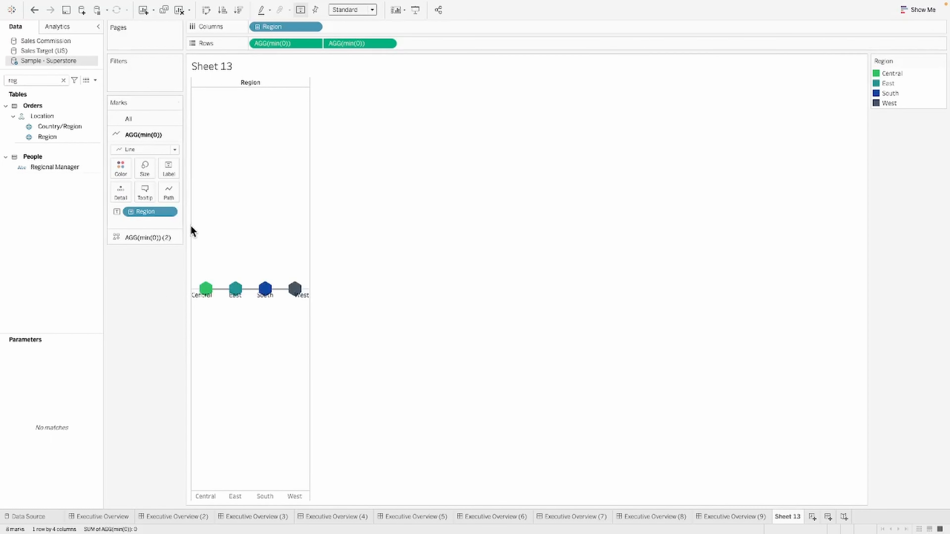
left_click(168, 170)
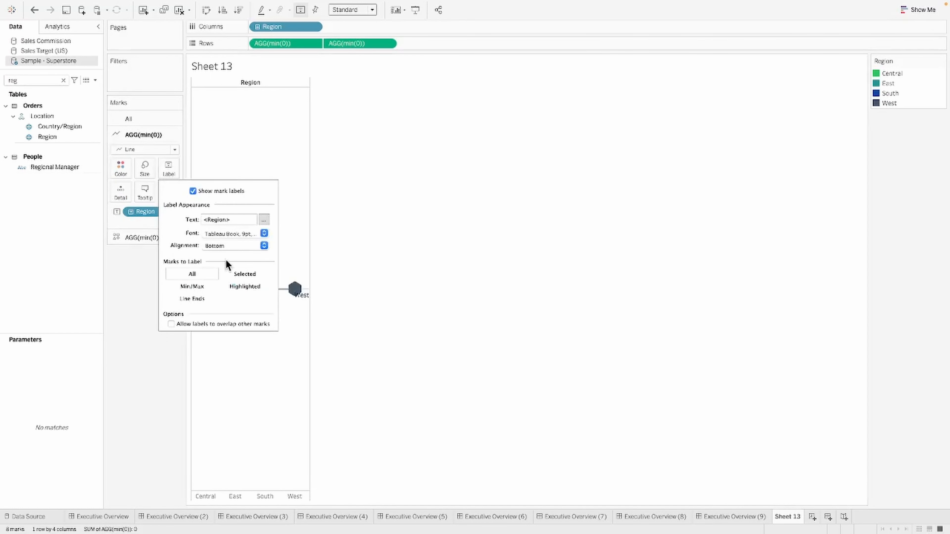
left_click(230, 245)
left_click(228, 291)
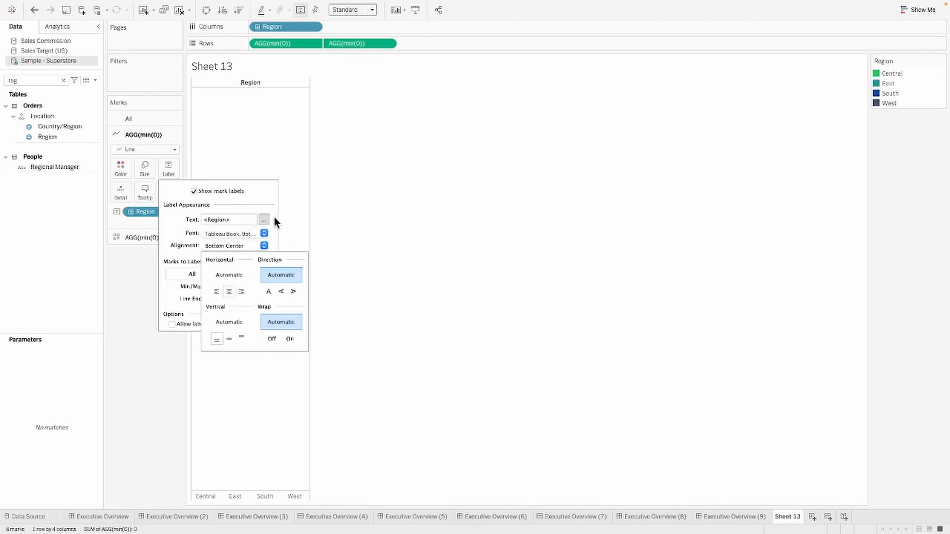
Step: Add an empty line above <Region> in the label text and color the connecting line black
left_click(264, 219)
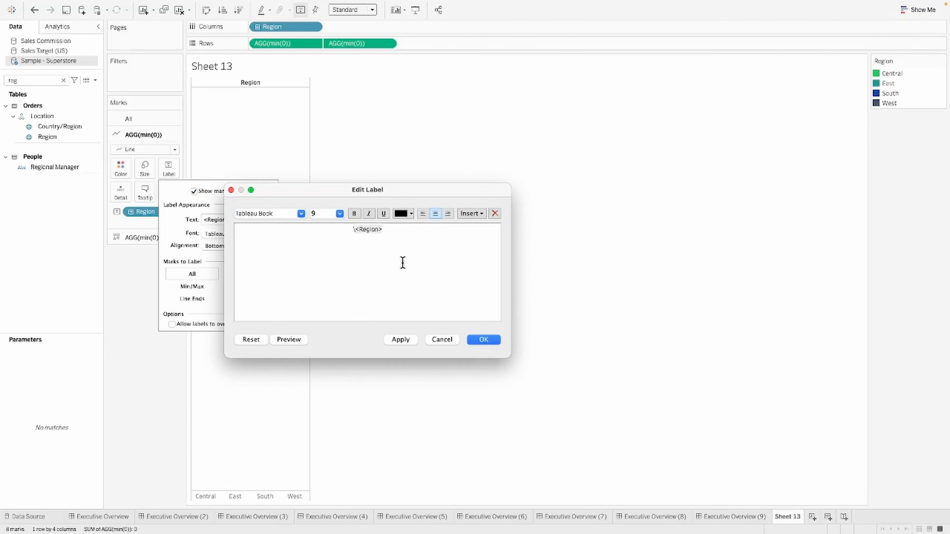
key("Return")
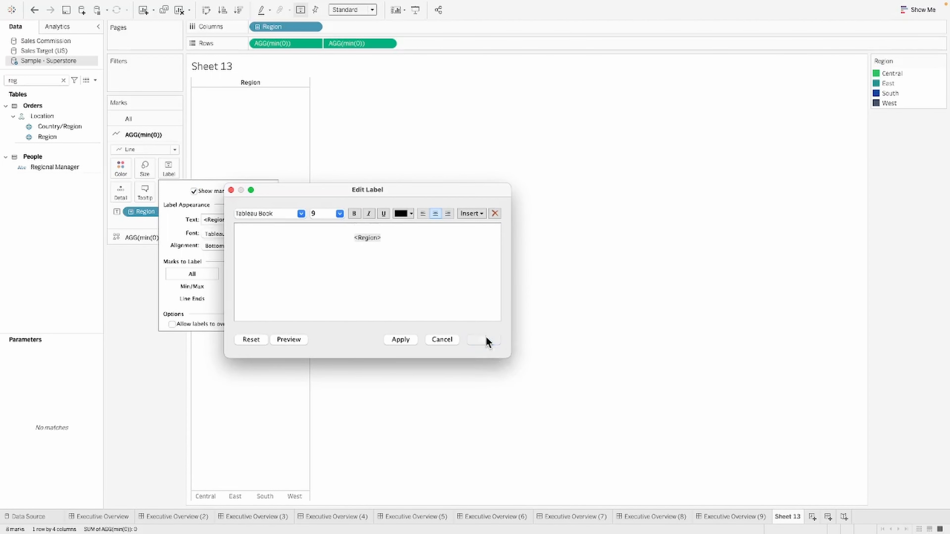
left_click(485, 339)
left_click(127, 271)
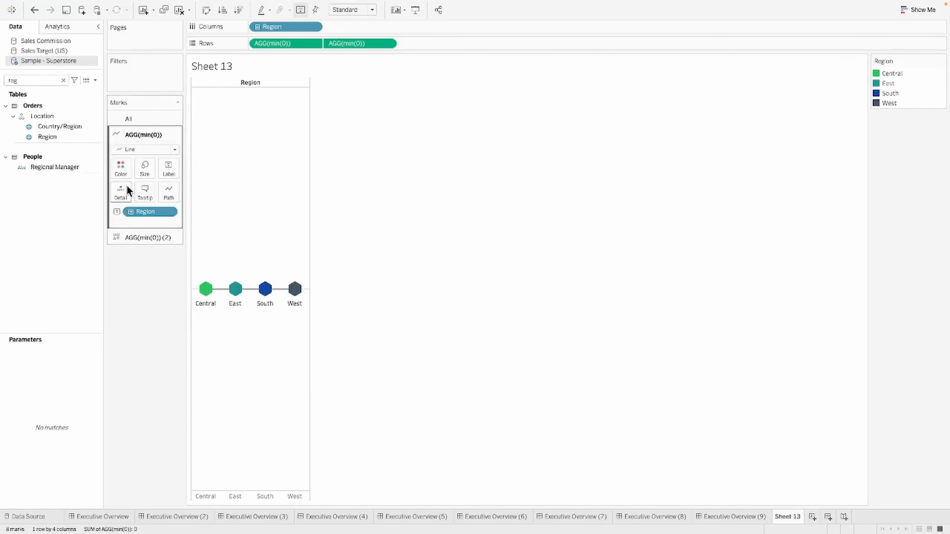
left_click(120, 169)
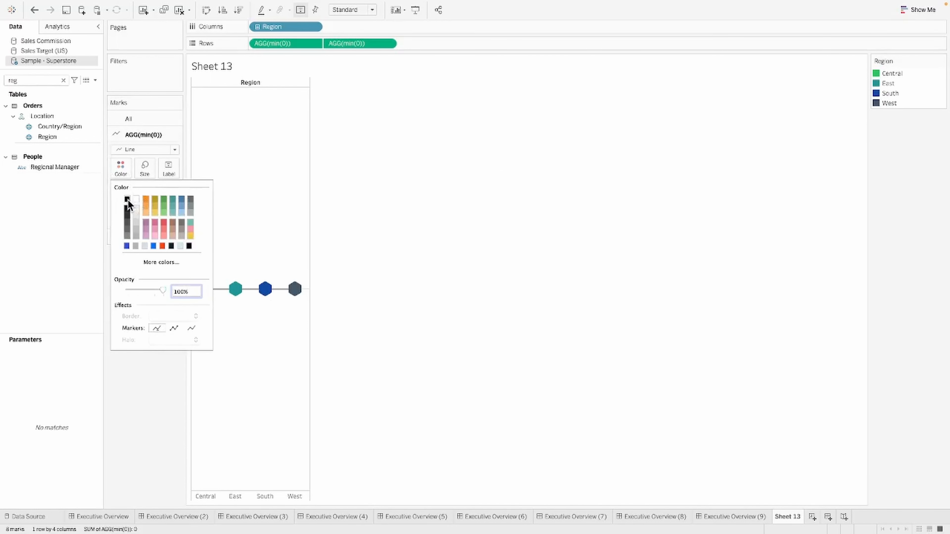
Step: Remove the column divider lines from the hexagon legend by setting the columns' pane divider border to None
right_click(279, 194)
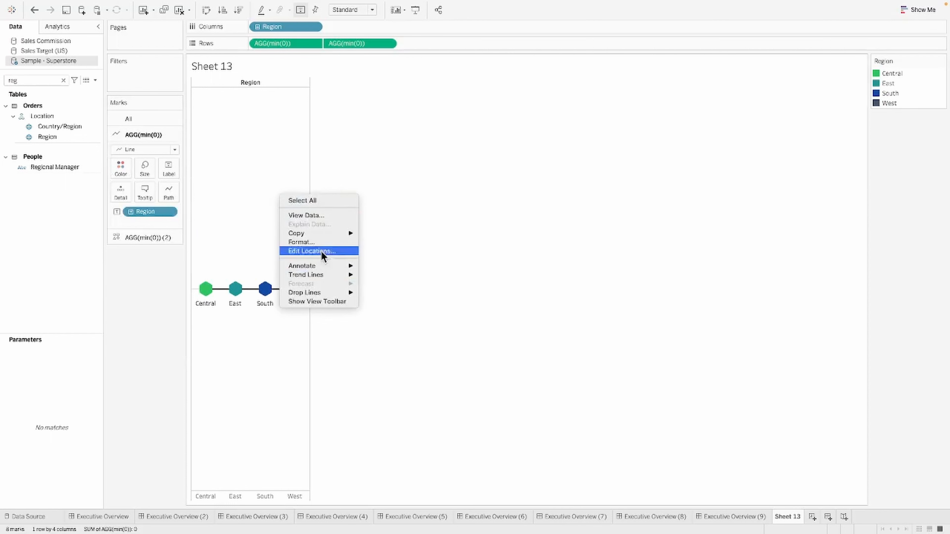
left_click(316, 243)
left_click(48, 43)
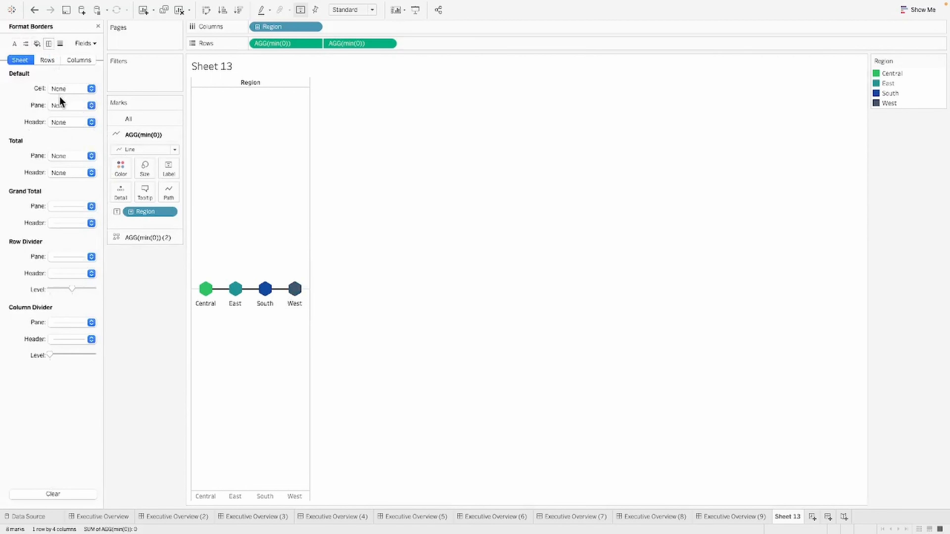
left_click(71, 260)
left_click(78, 60)
left_click(61, 257)
left_click(78, 272)
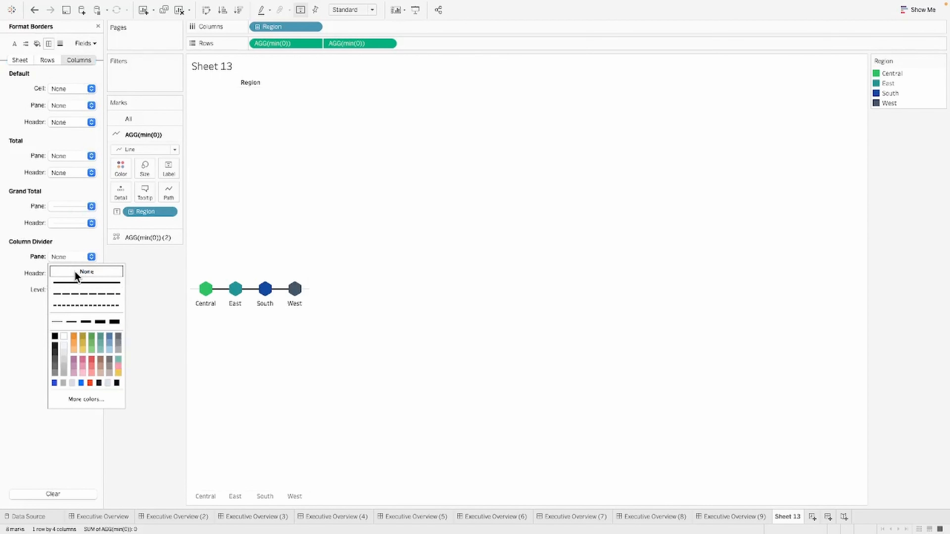
Step: Set the rows' grid lines and zero lines to None
left_click(60, 44)
left_click(47, 60)
left_click(64, 88)
left_click(84, 104)
left_click(412, 235)
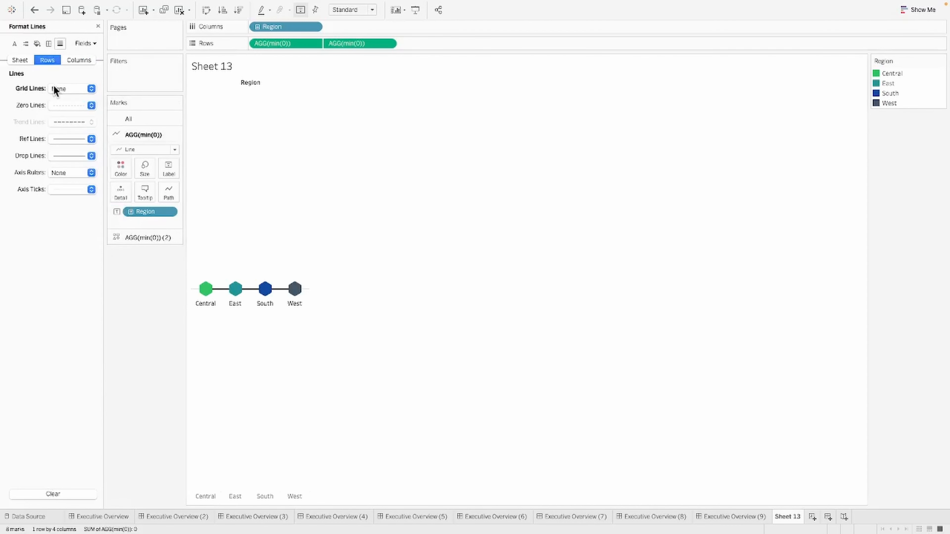
left_click(62, 105)
left_click(84, 120)
left_click(432, 175)
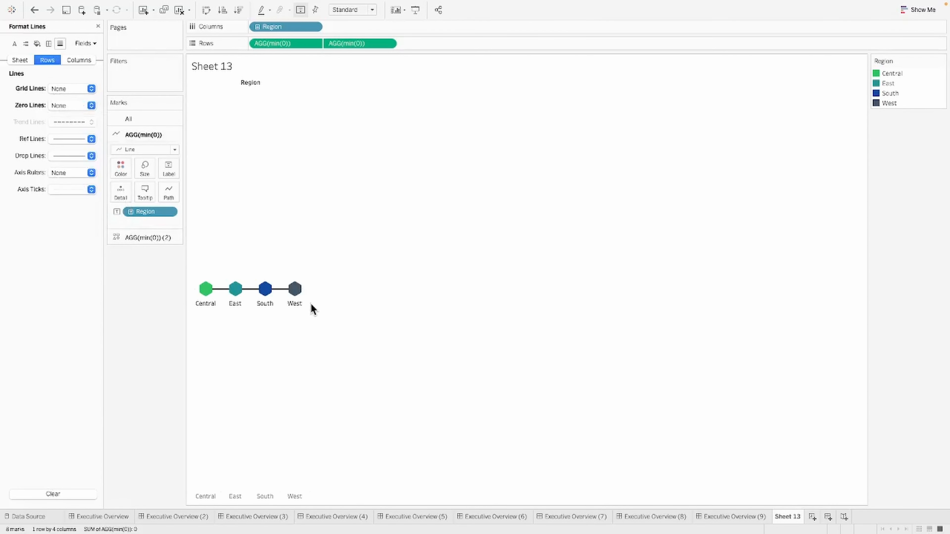
Step: Hide the Region header below the hexagon legend
right_click(264, 496)
left_click(284, 469)
left_click(368, 440)
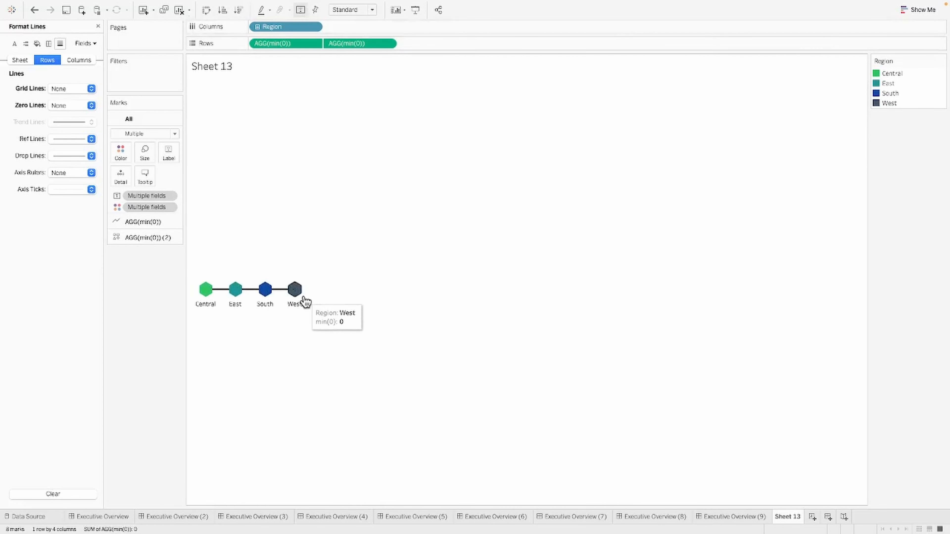
Step: Try the filled square as the shape for the second min(0) marks
left_click(144, 240)
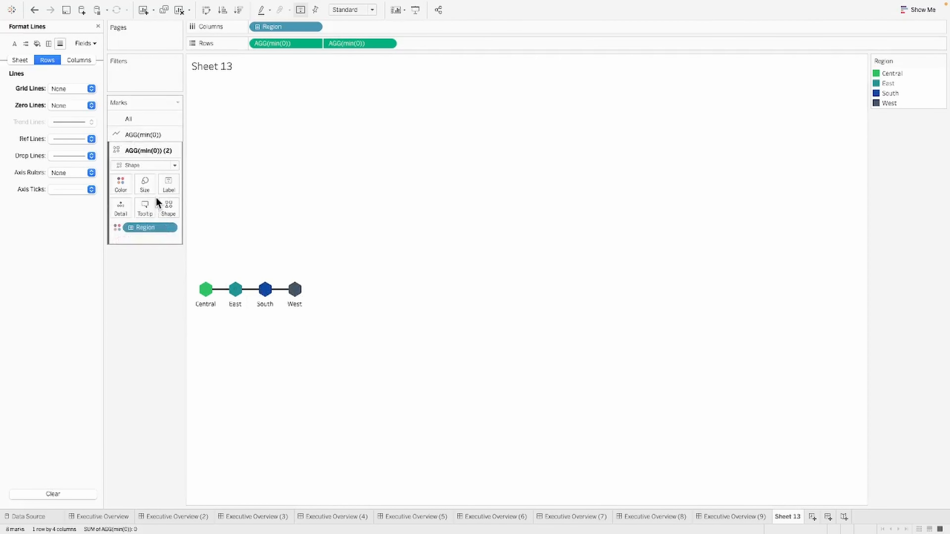
left_click(168, 208)
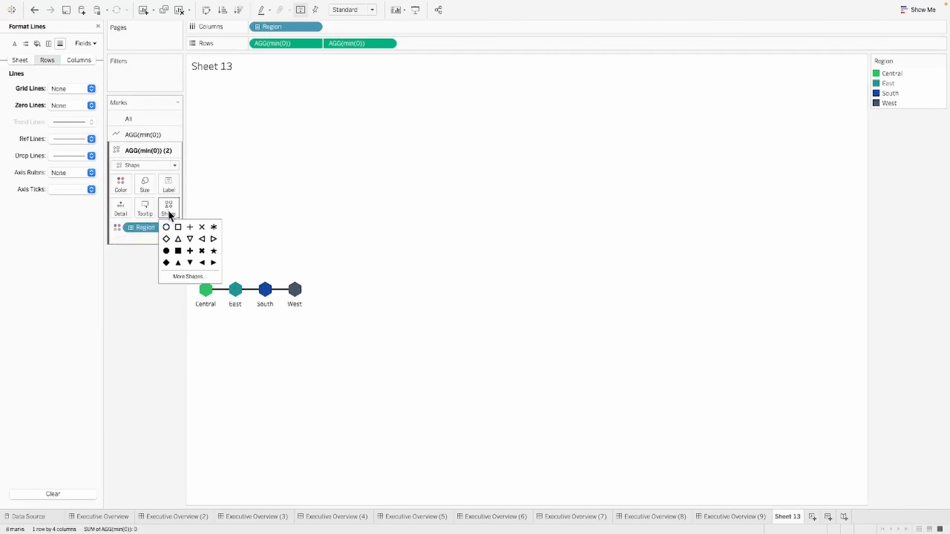
left_click(178, 252)
left_click(161, 363)
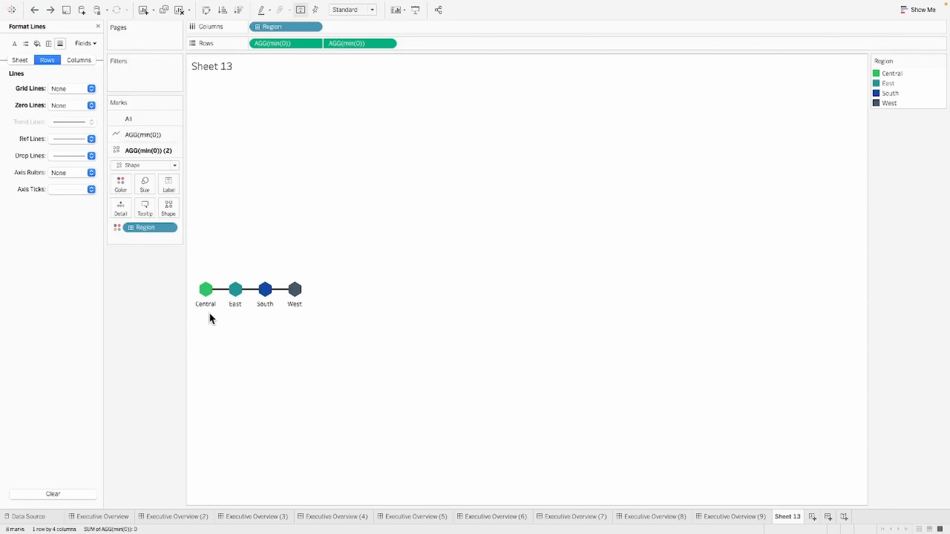
Step: Duplicate the Executive Overview (9) dashboard and place Sheet 13 on the copy, over its upper-right area
right_click(740, 518)
left_click(765, 430)
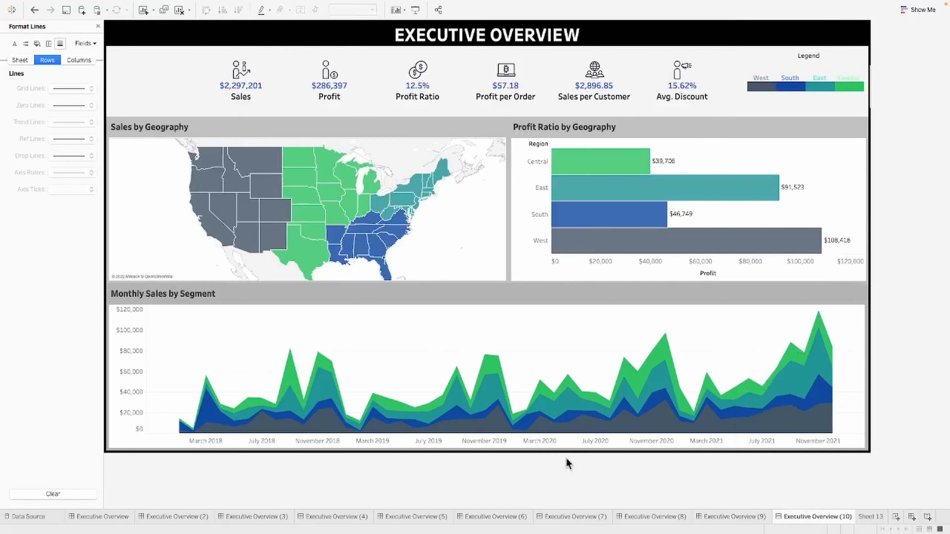
left_click(98, 27)
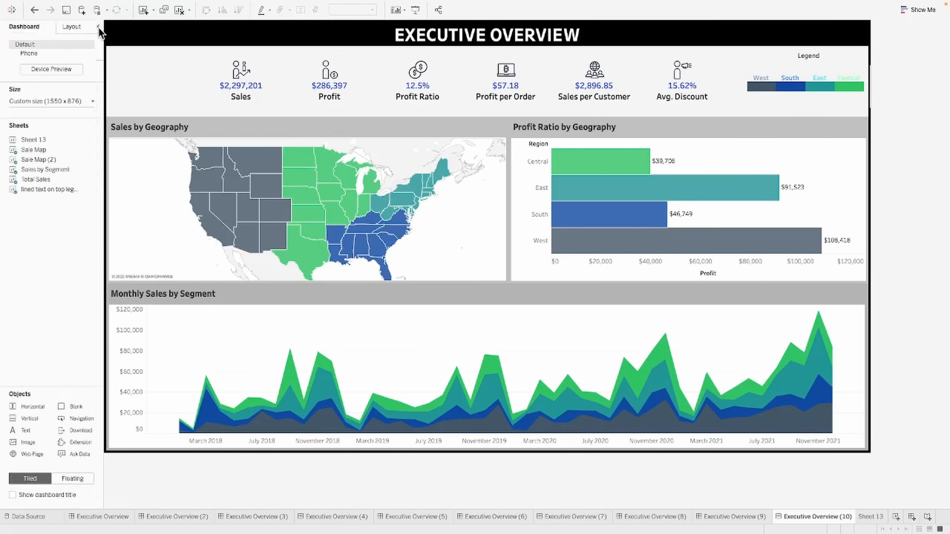
left_click_drag(36, 140, 623, 78)
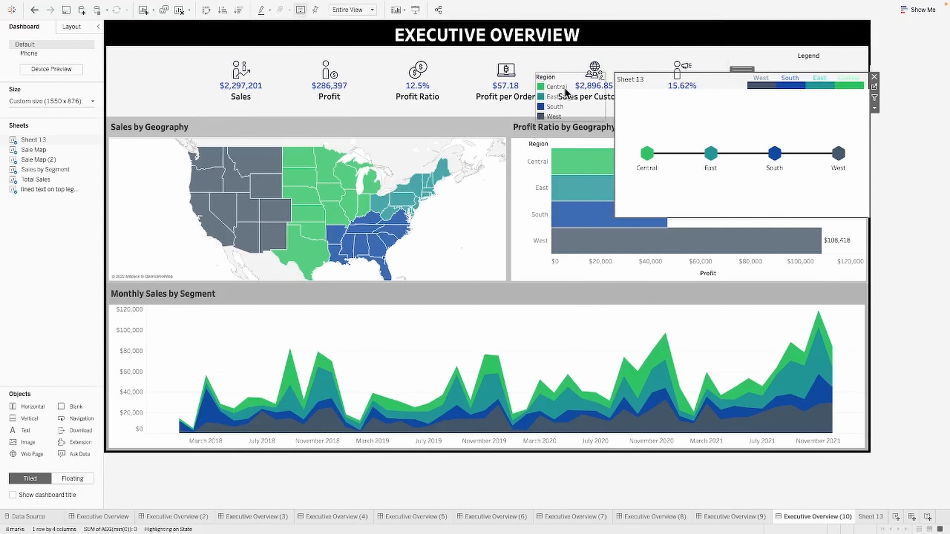
Step: Remove the automatically added Region color legend and the old lined bar legend from the dashboard
left_click(573, 77)
left_click(610, 77)
left_click(785, 57)
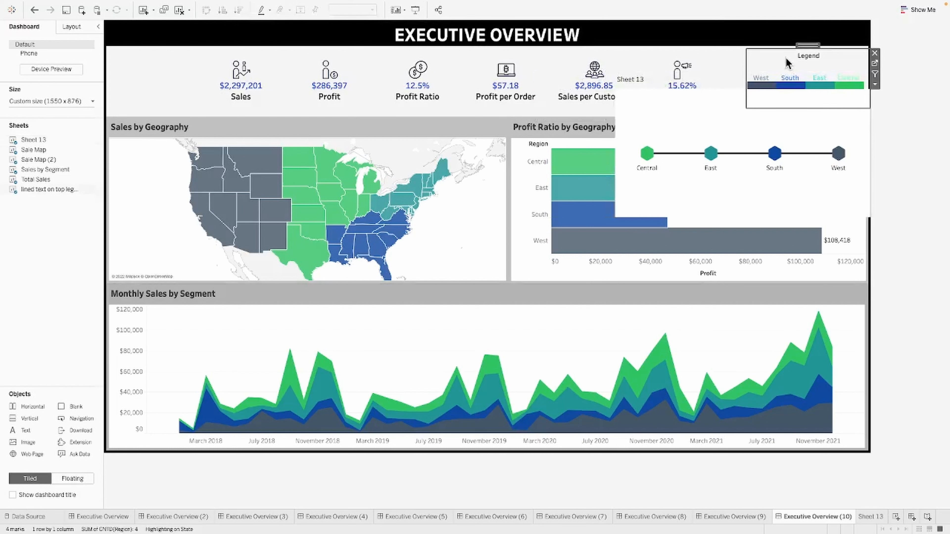
left_click(874, 53)
Step: Change the Sheet 13 title to "Hexagonal legends" and center it
double_click(634, 80)
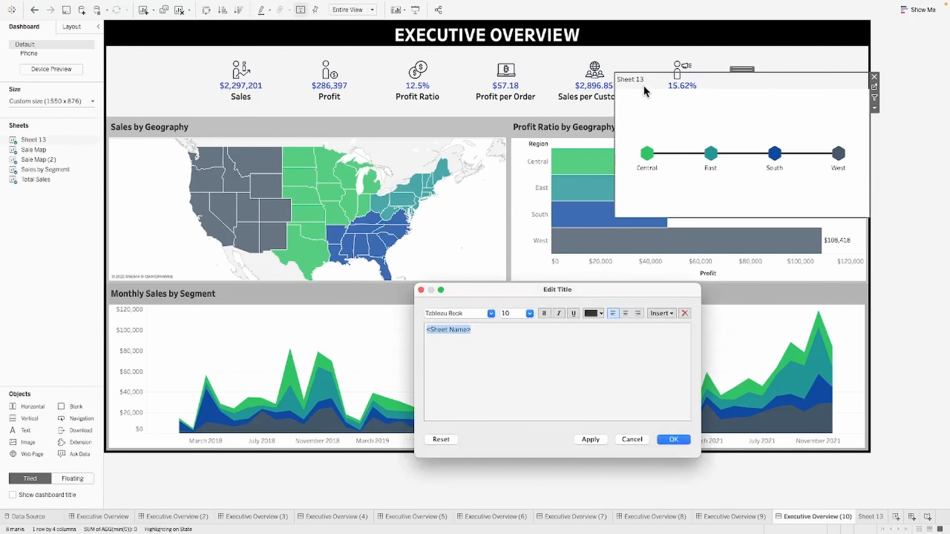
type("Hexagonal legends")
key("super+a")
left_click(625, 314)
left_click(673, 439)
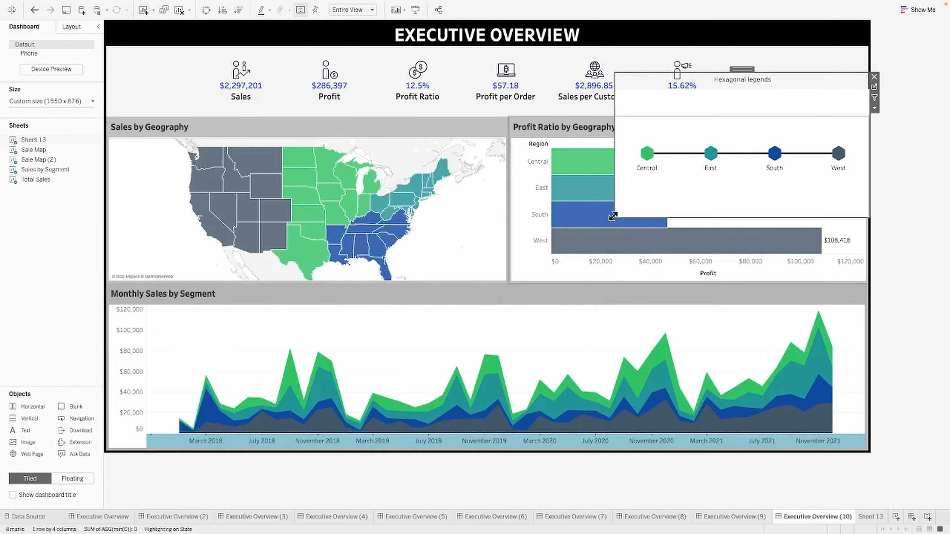
Step: Shrink the hexagonal legend into the KPI header's right end and set its worksheet shading to None
left_click_drag(614, 217, 711, 114)
left_click_drag(790, 67, 790, 48)
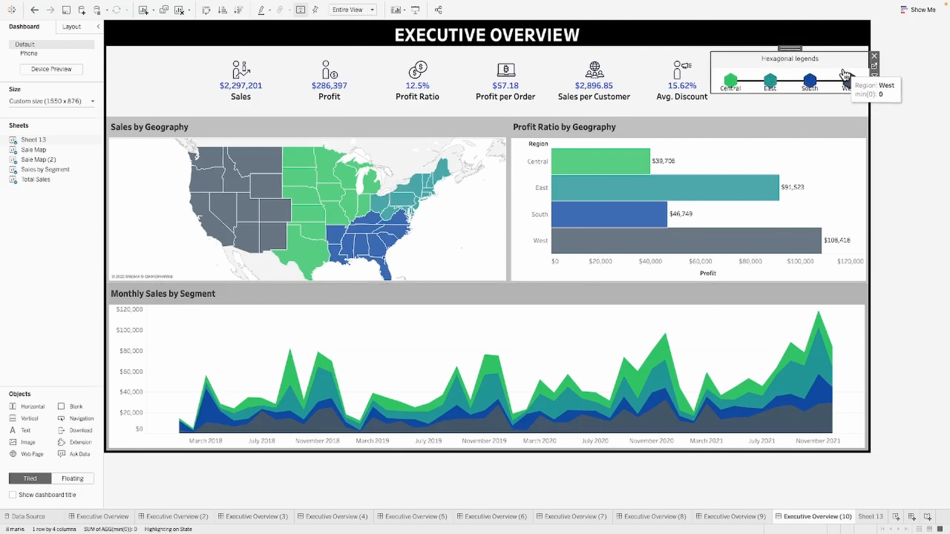
right_click(829, 71)
left_click(853, 119)
left_click(37, 43)
left_click(20, 60)
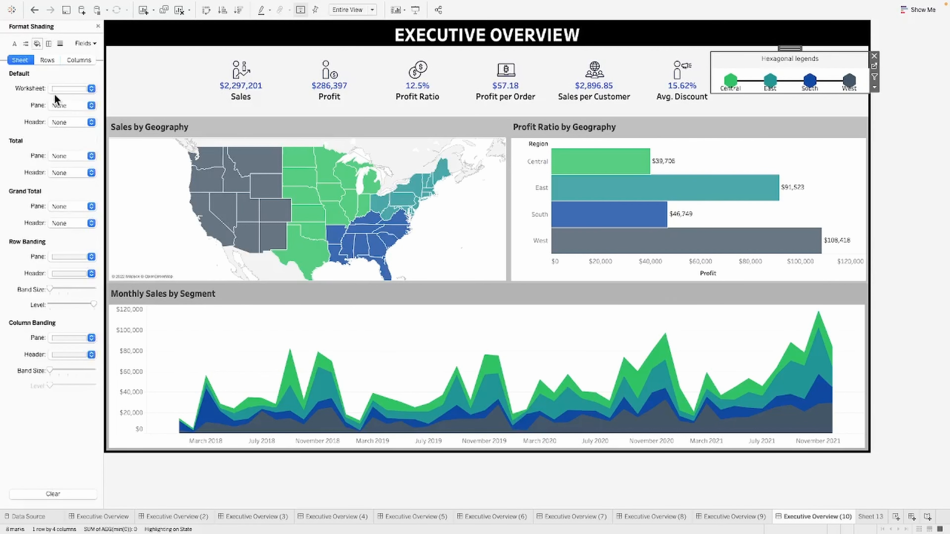
left_click(91, 88)
Step: Resize the hexagonal legend to be narrower and tall enough for its region labels to fit below the hexagons
left_click(717, 61)
mouse_move(711, 75)
left_mouse_down()
mouse_move(764, 112)
mouse_move(735, 92)
left_mouse_up()
left_click(906, 128)
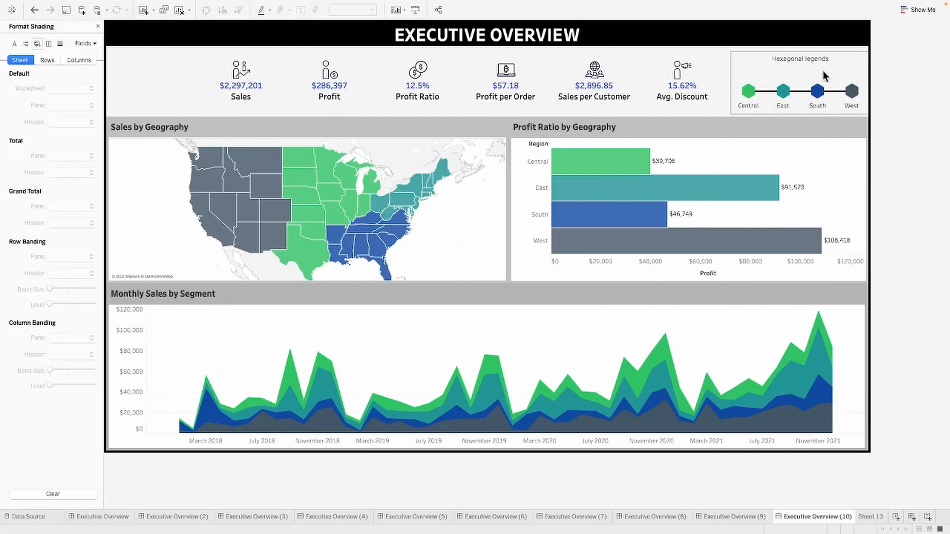
Step: Go to the hexagonal legend's worksheet and duplicate the Region field
left_click(820, 76)
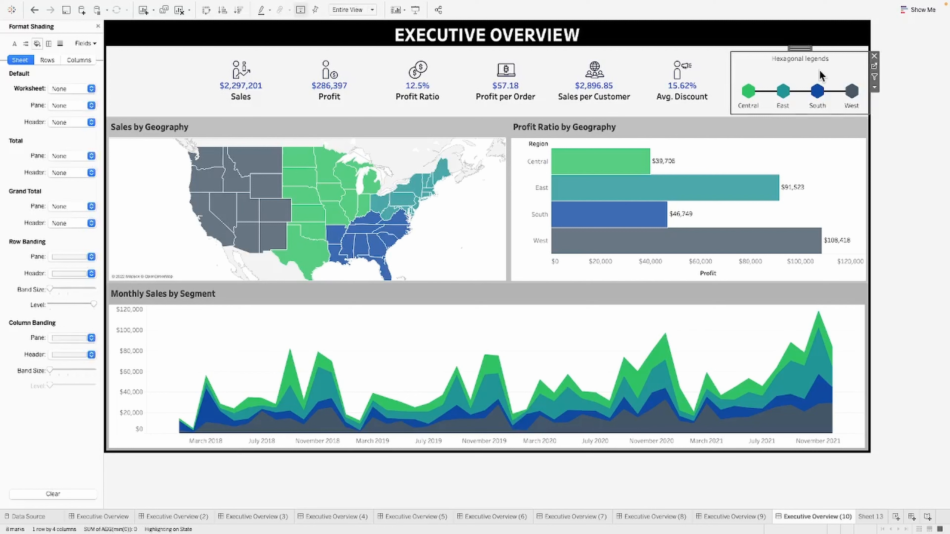
left_click(874, 70)
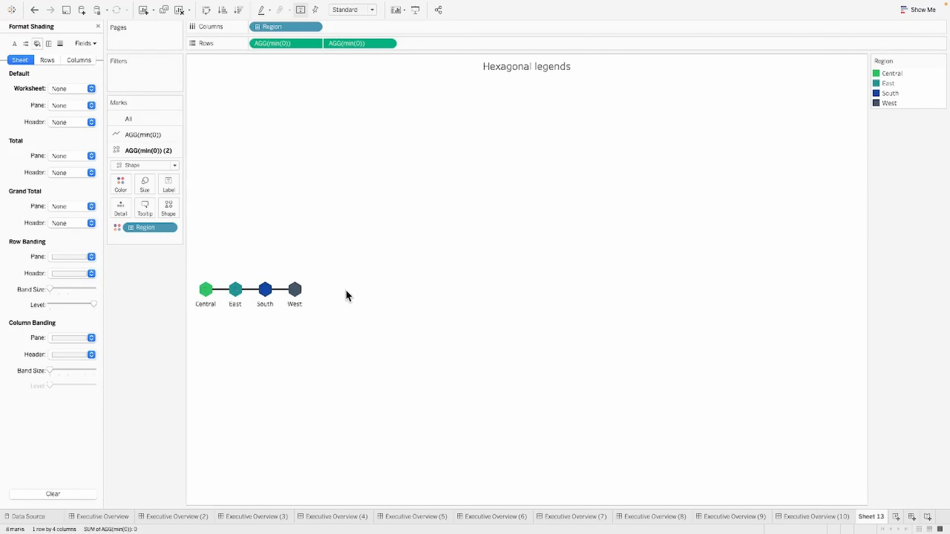
left_click(98, 26)
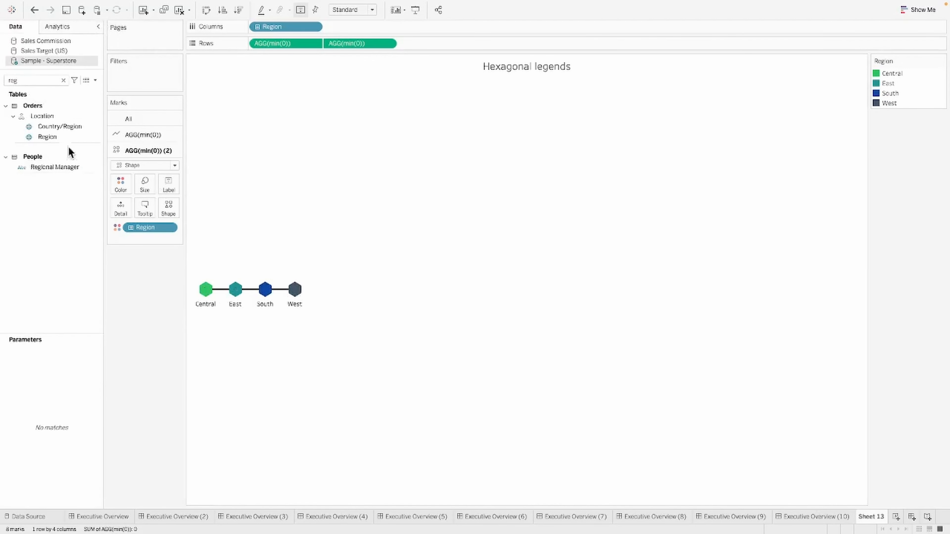
left_click(57, 139)
right_click(56, 140)
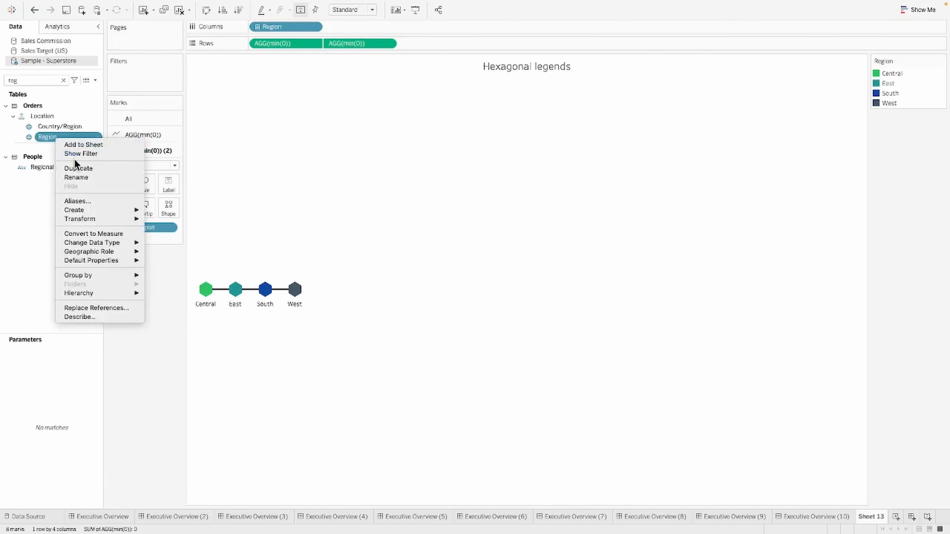
left_click(76, 170)
Step: Set the Region (copy) aliases to C for Central, E for East, S for South and W for West
right_click(71, 155)
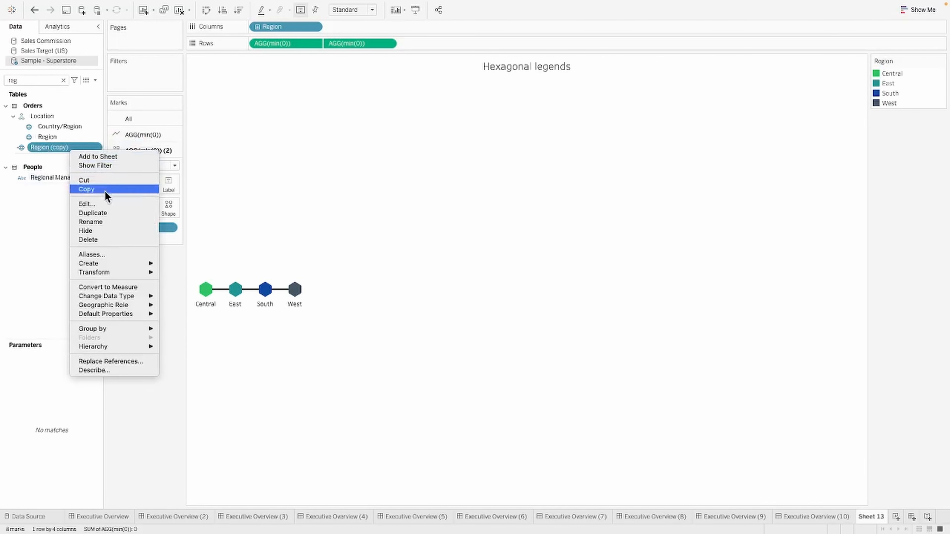
left_click(91, 255)
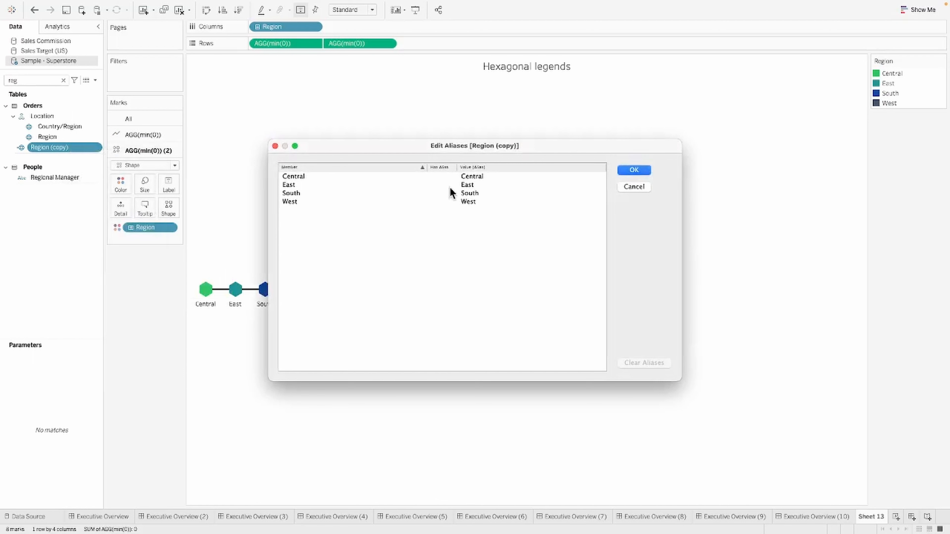
left_click(482, 177)
left_click(484, 176)
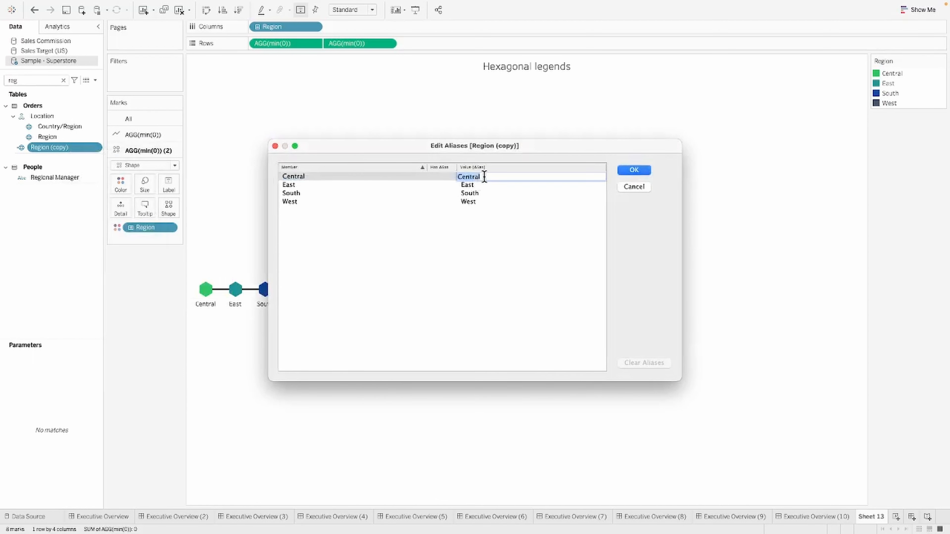
left_click(473, 185)
left_click(473, 185)
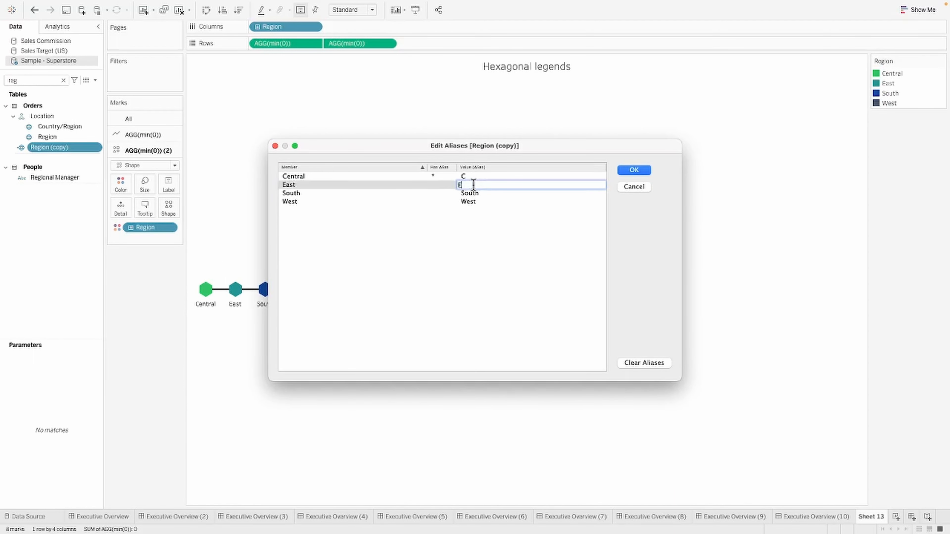
left_click(472, 192)
left_click(473, 192)
left_click(468, 202)
left_click(468, 202)
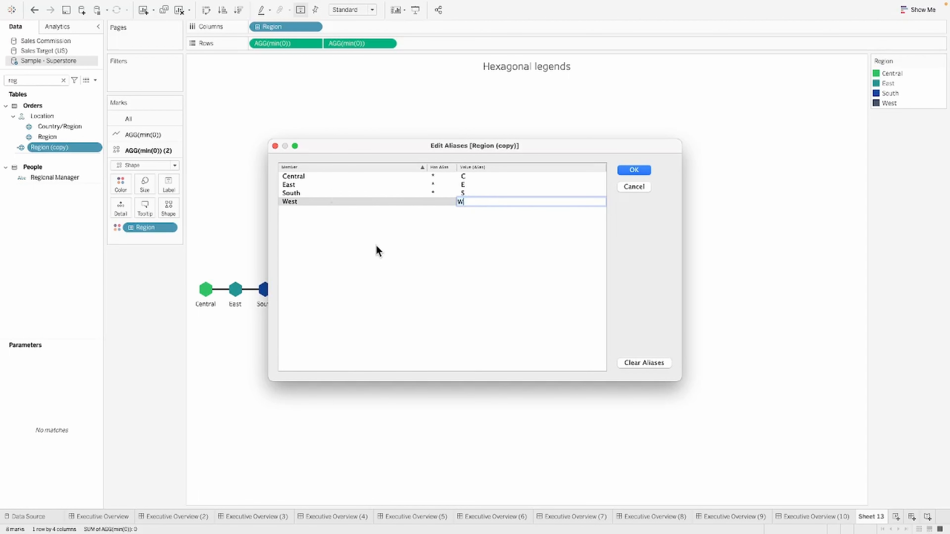
type("W")
key("Return")
left_click(621, 170)
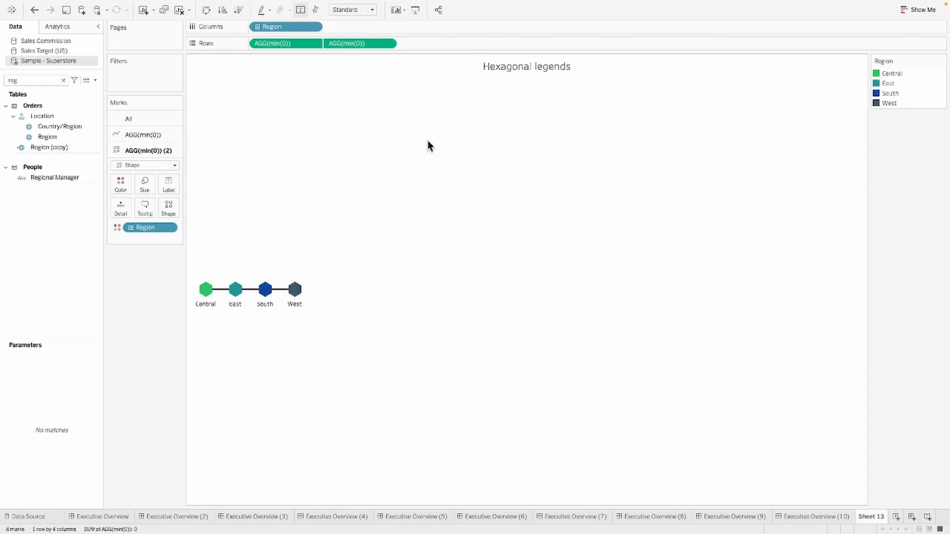
Step: Label the second min(0) marks with Region (copy) and display them as enlarged Text marks instead of shapes
left_click(79, 141)
left_click_drag(69, 145, 169, 182)
left_click(158, 168)
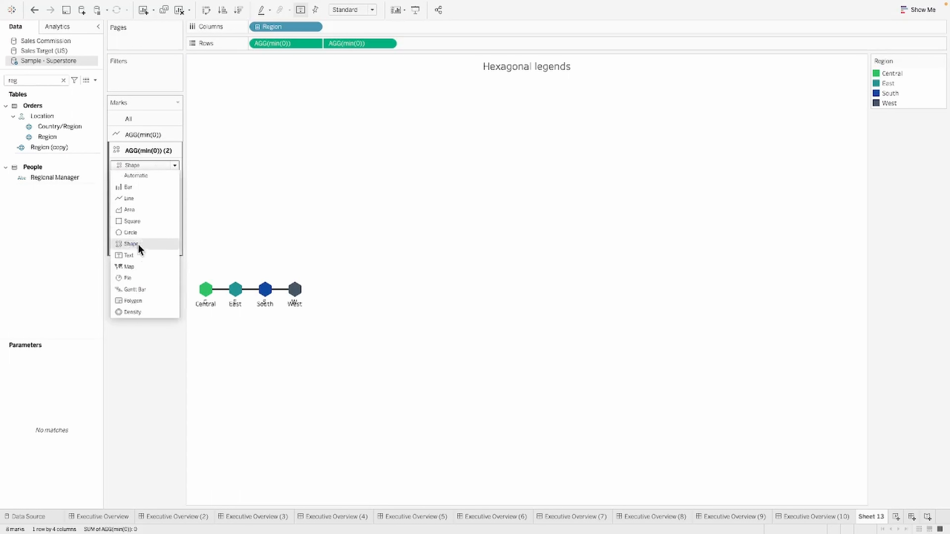
left_click(132, 256)
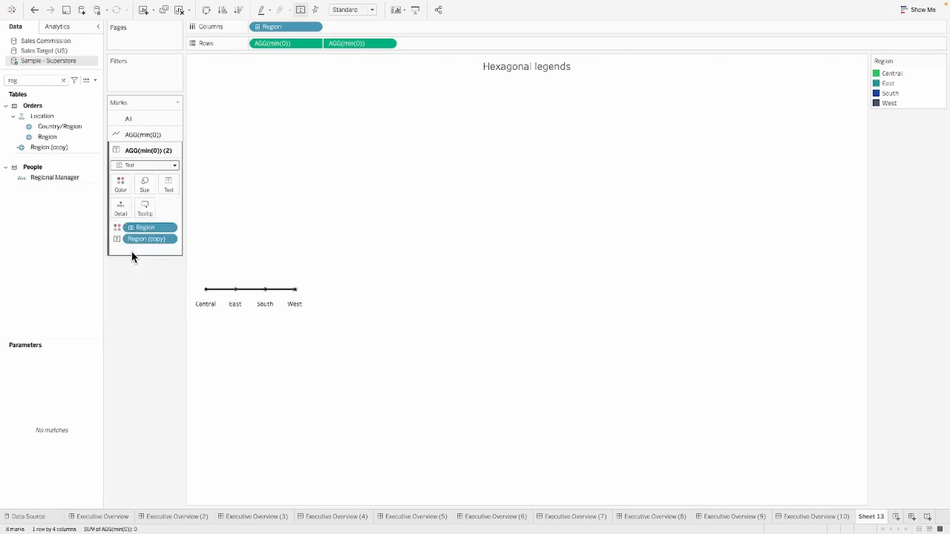
left_click(145, 183)
left_click_drag(188, 209, 204, 210)
Step: Recolor the connecting line of the first min(0) marks light gray
left_click(125, 135)
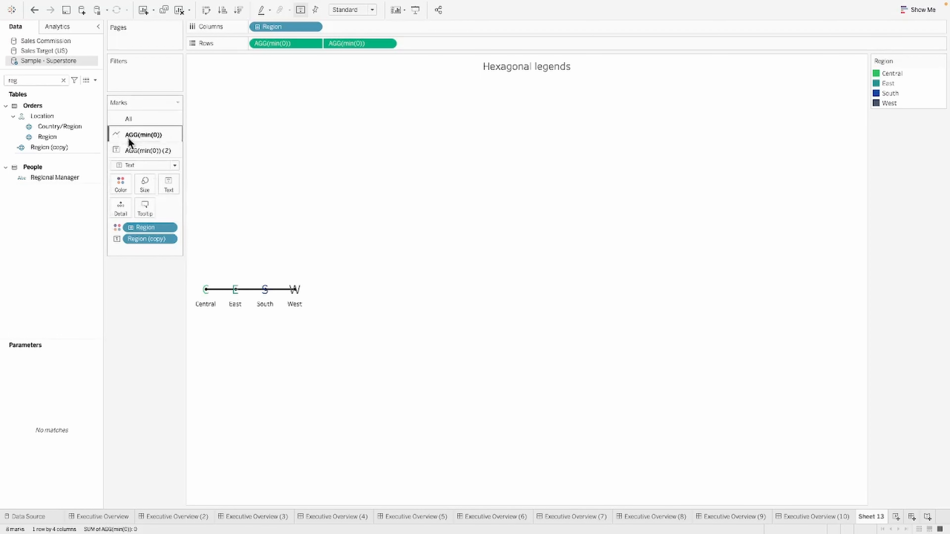
left_click(119, 167)
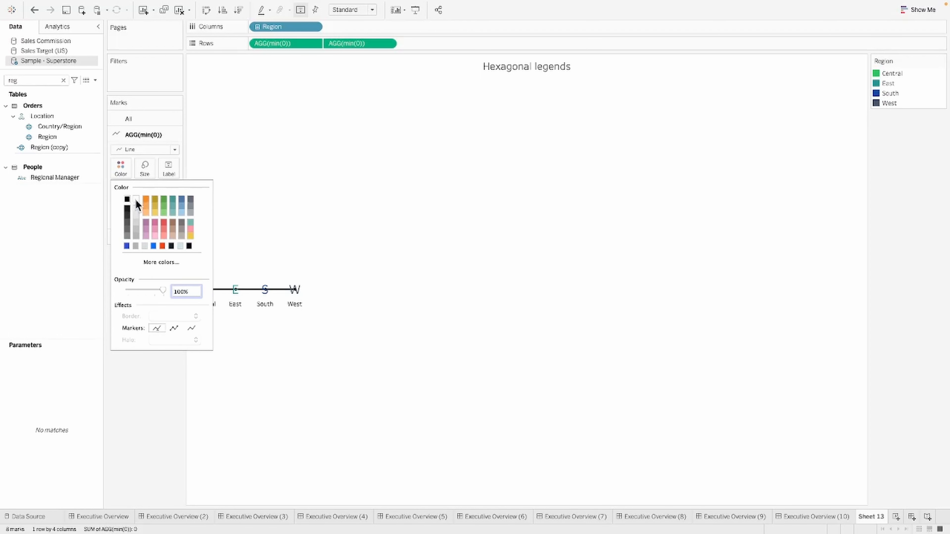
left_click(135, 199)
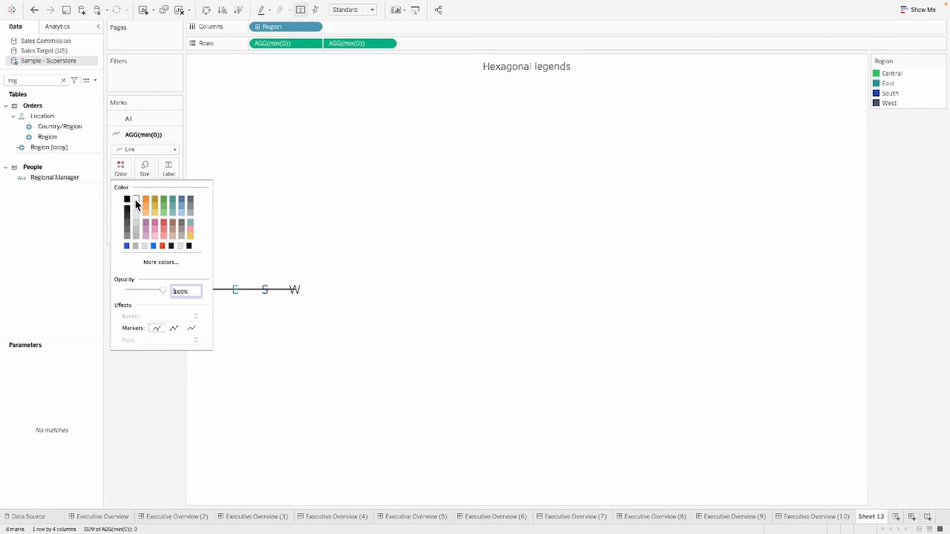
left_click(135, 214)
left_click(133, 456)
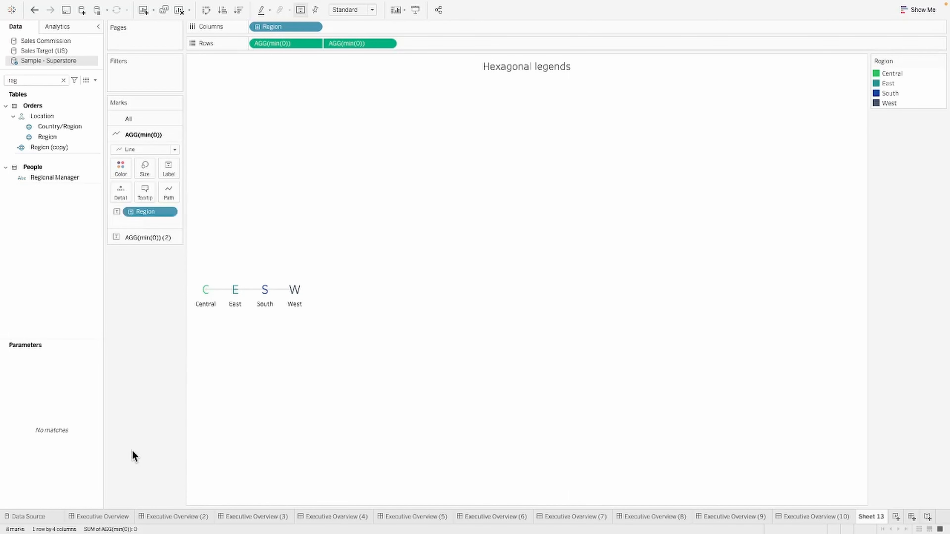
Step: Format the Region (copy) text of the second min(0) marks as Tableau Bold, size 14
left_click(157, 236)
left_click(169, 189)
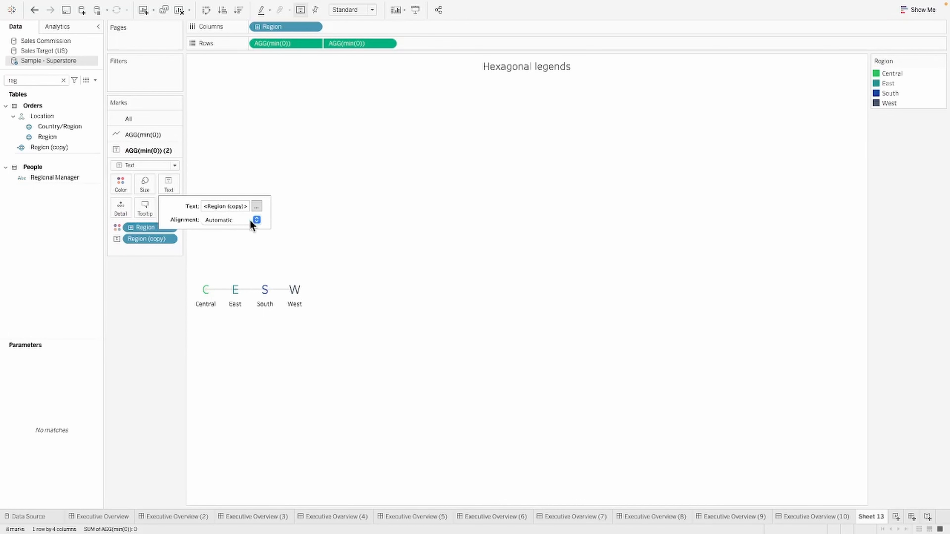
left_click(256, 220)
left_click(256, 207)
left_click(256, 206)
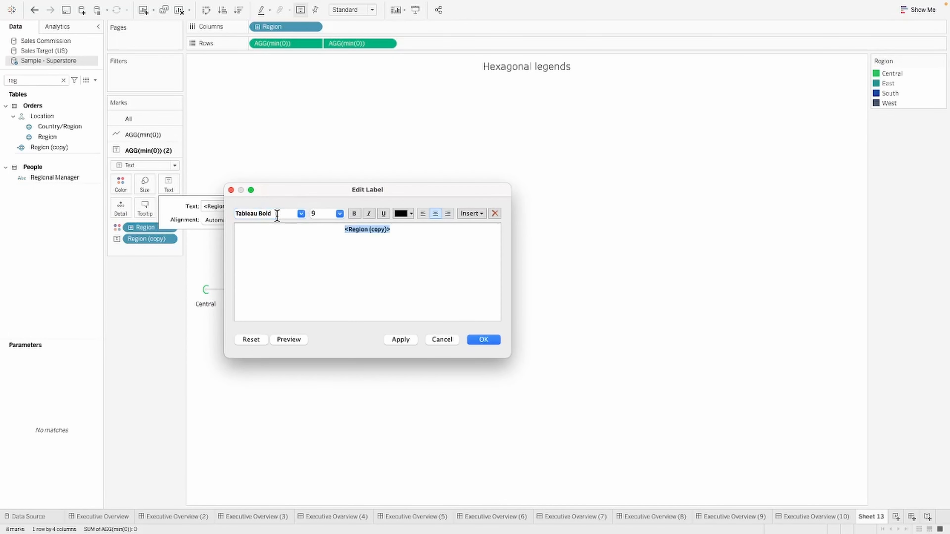
left_click(339, 213)
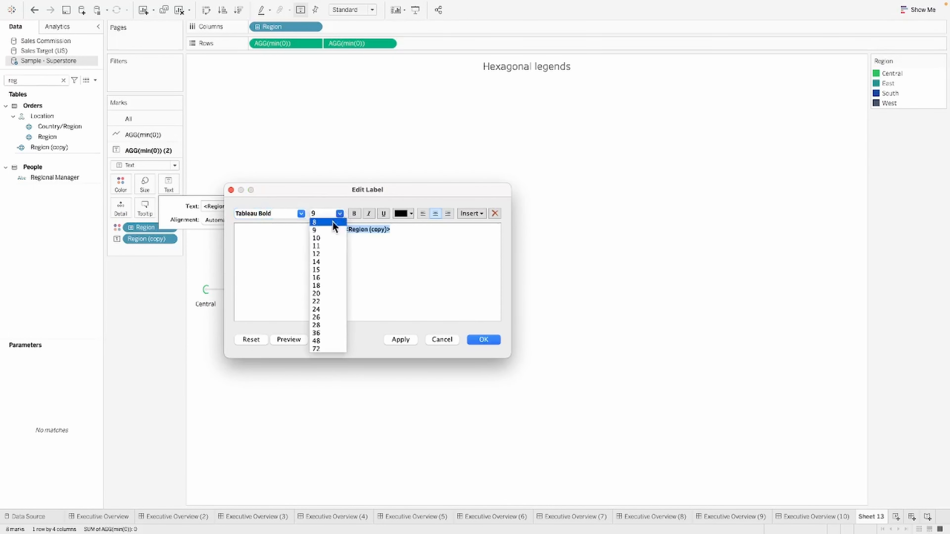
left_click(329, 262)
left_click(486, 341)
left_click(480, 346)
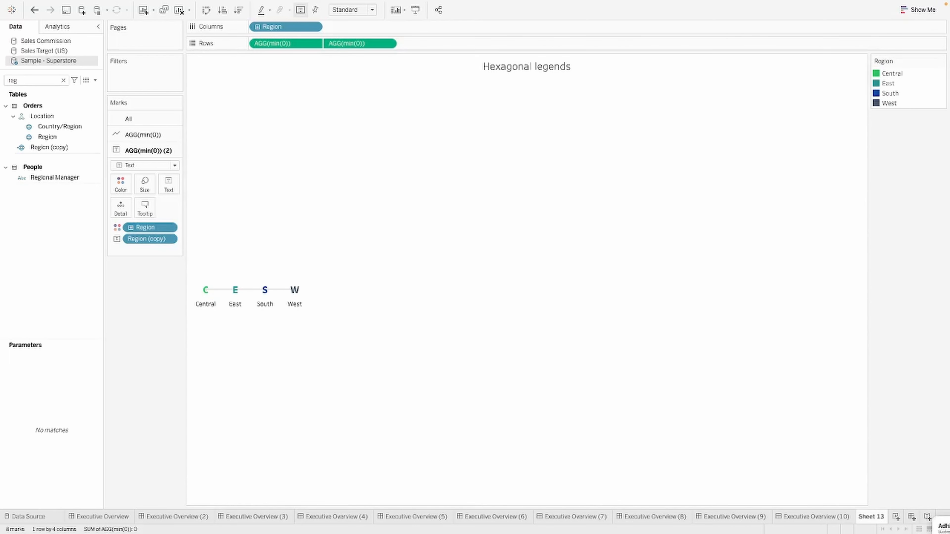
Step: On Executive Overview (10), hide the title of the initials legend and extend its container upward into the black header
left_click(799, 516)
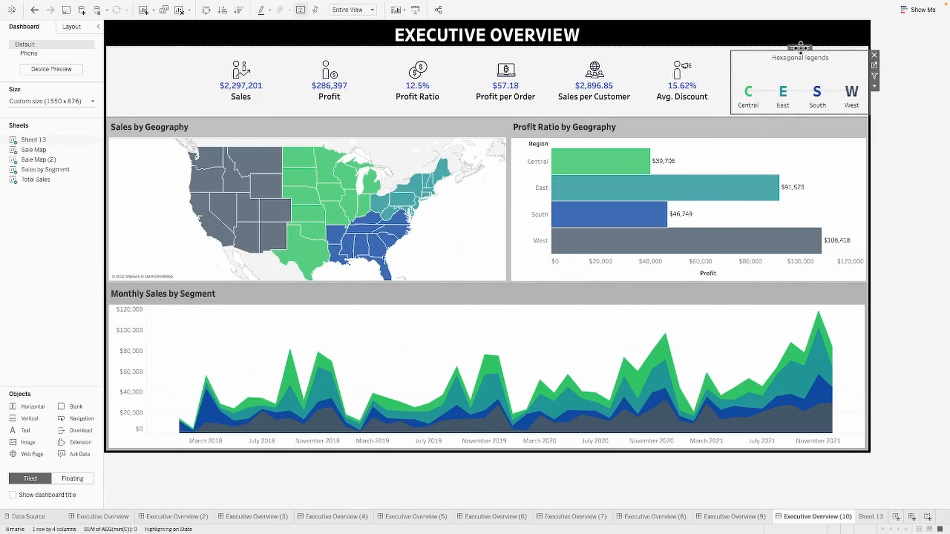
left_click_drag(800, 48, 797, 47)
right_click(796, 57)
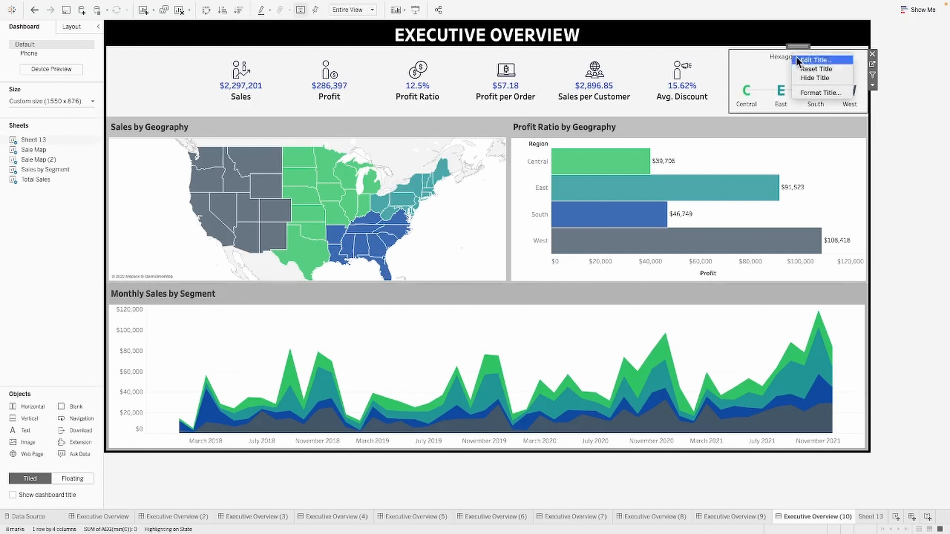
left_click(815, 77)
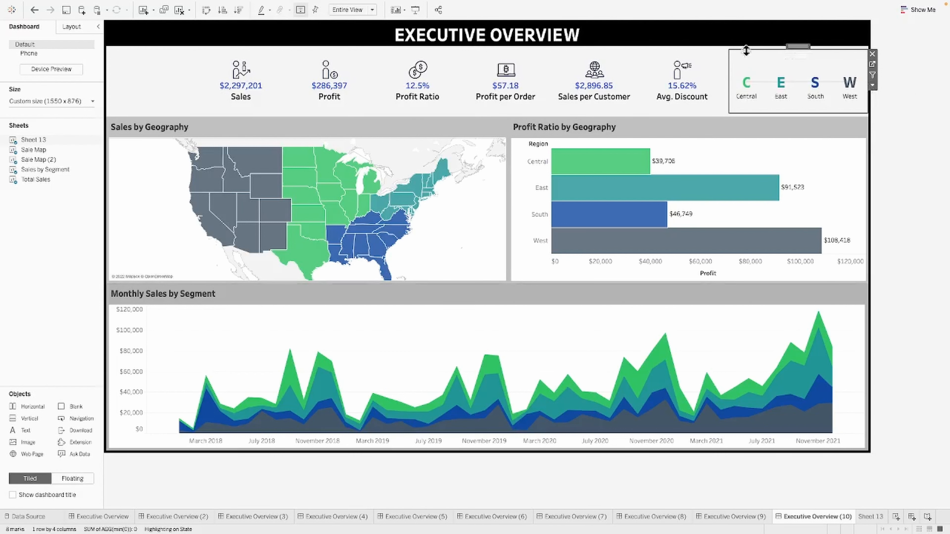
left_click_drag(746, 49, 746, 32)
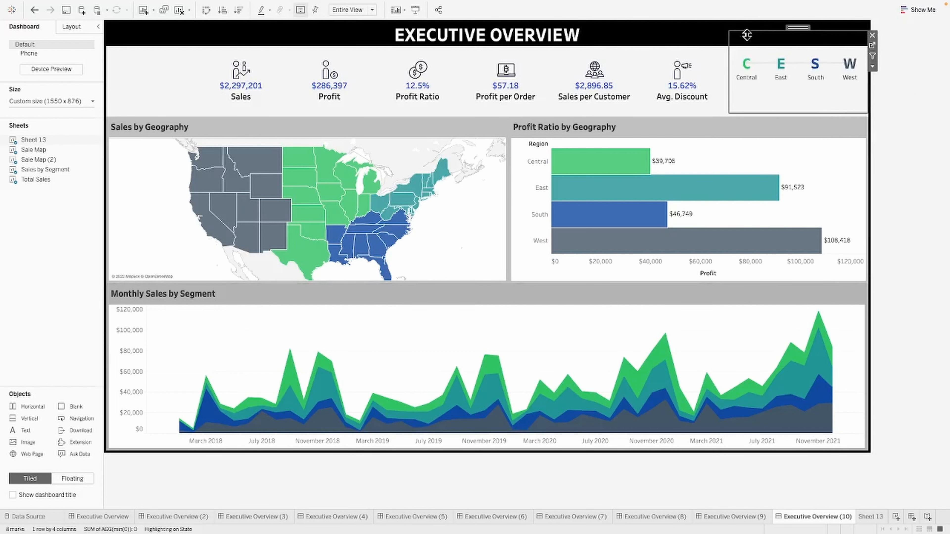
left_click(920, 148)
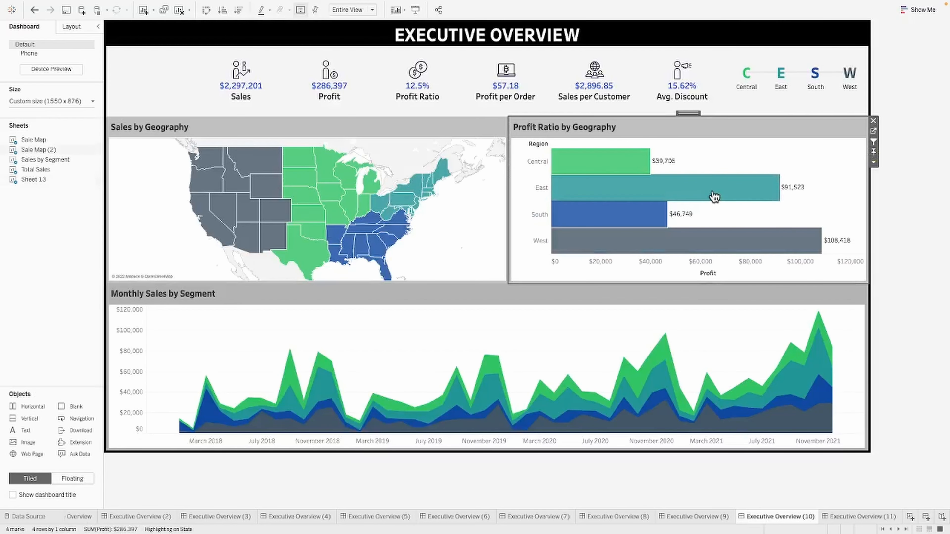
Step: Test the legends on Executive Overview (10) and (11) by selecting and clearing the East bar in Profit Ratio by Geography
left_click(714, 197)
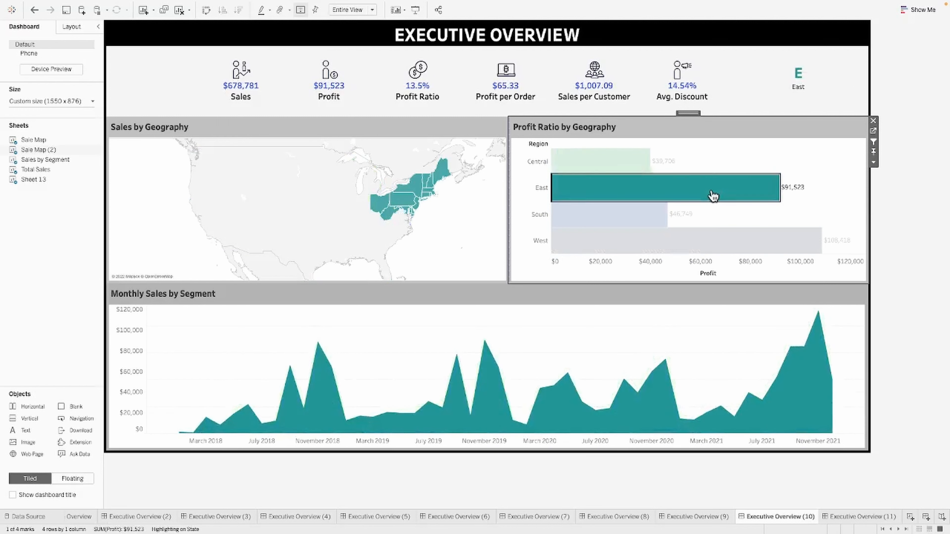
left_click(713, 195)
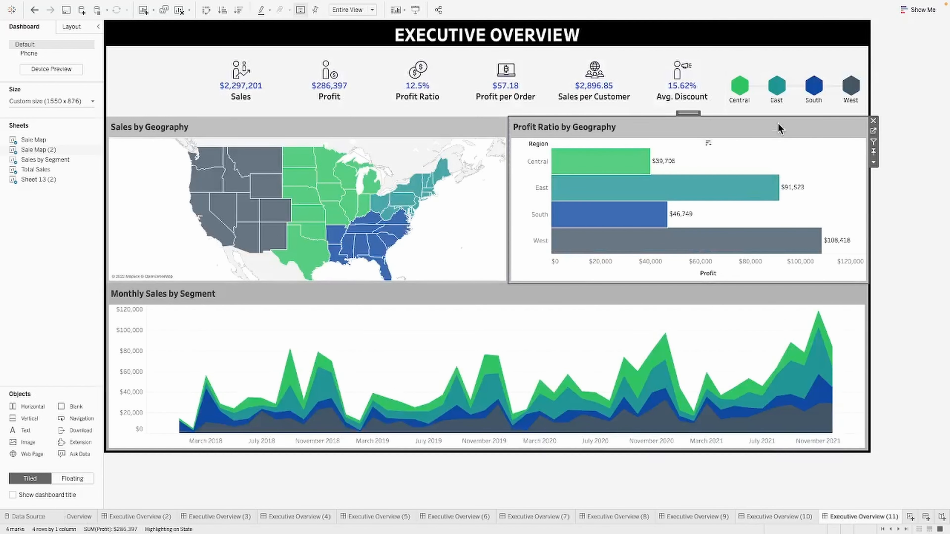
left_click(700, 185)
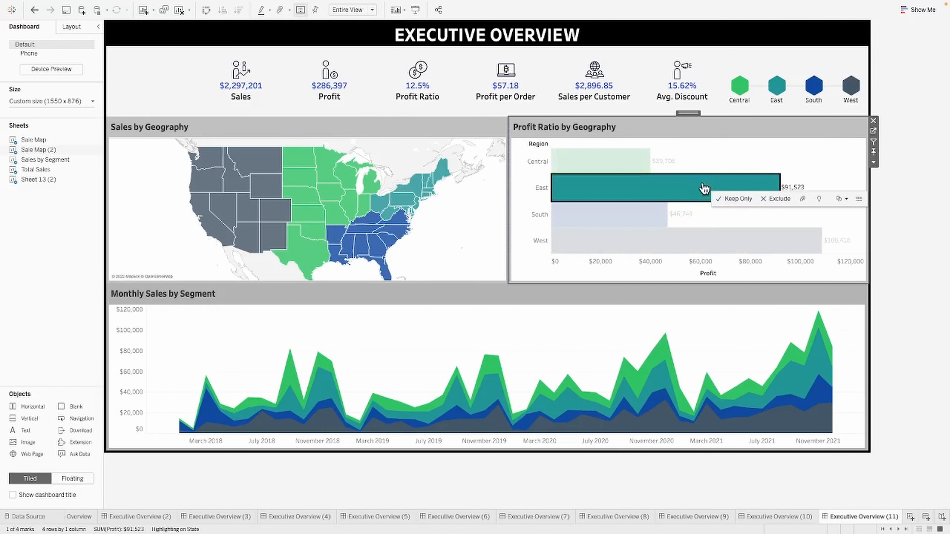
left_click(700, 185)
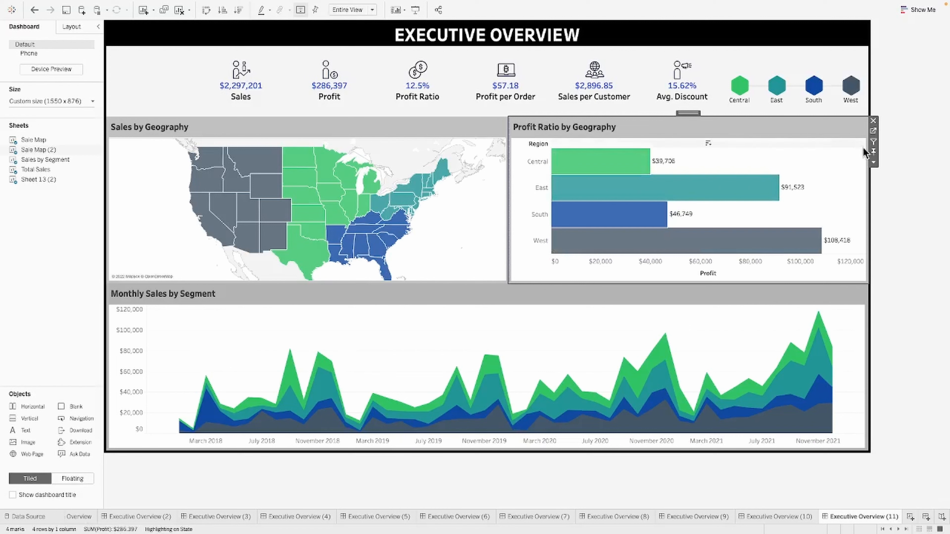
left_click(710, 192)
left_click(710, 192)
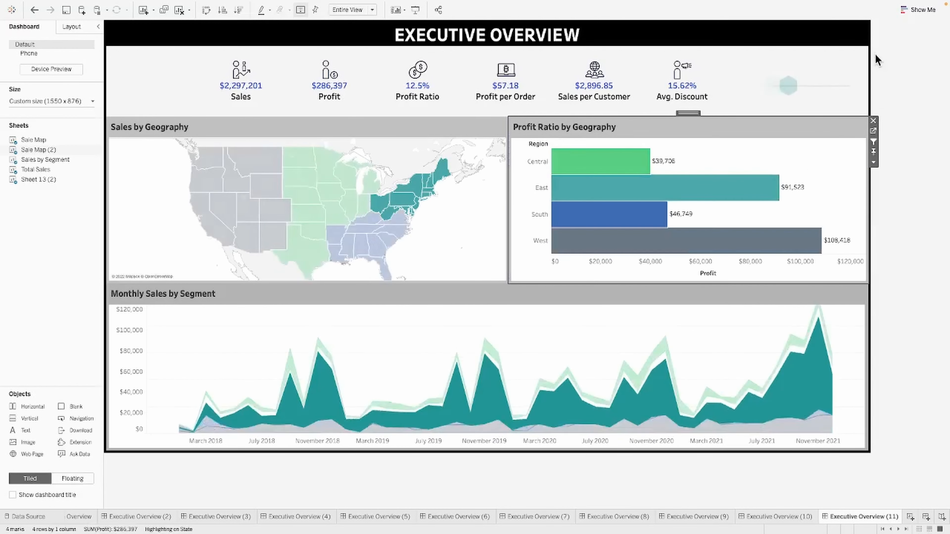
Step: Set the hexagonal legend on Executive Overview (11) to ignore dashboard actions
left_click(818, 60)
left_click(875, 94)
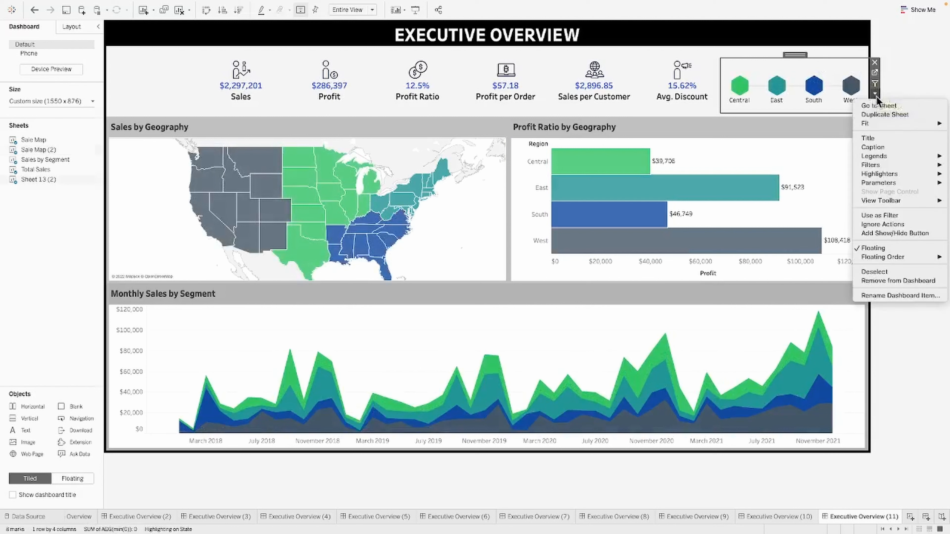
left_click(882, 223)
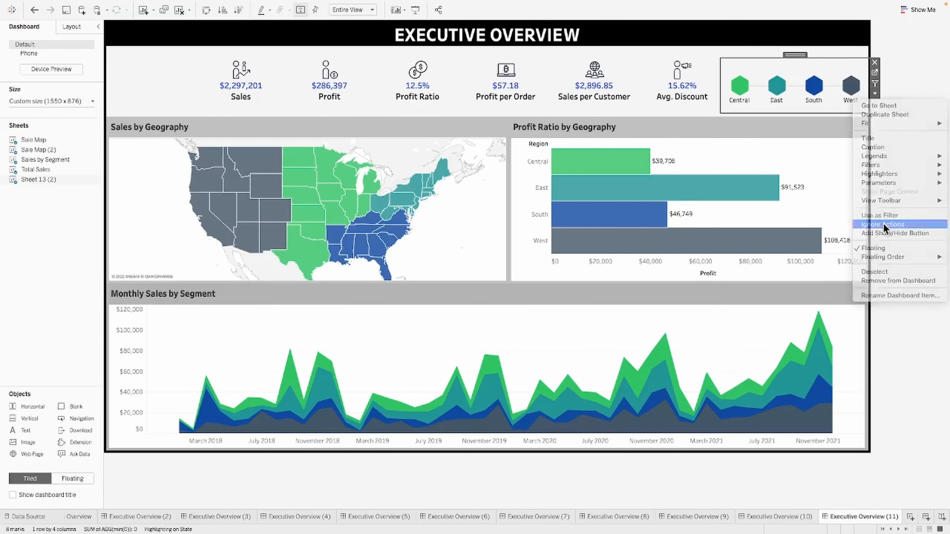
left_click(892, 212)
Step: Check the hexagonal legend by selecting and clearing the East and Central bars in Profit Ratio by Geography
left_click(737, 190)
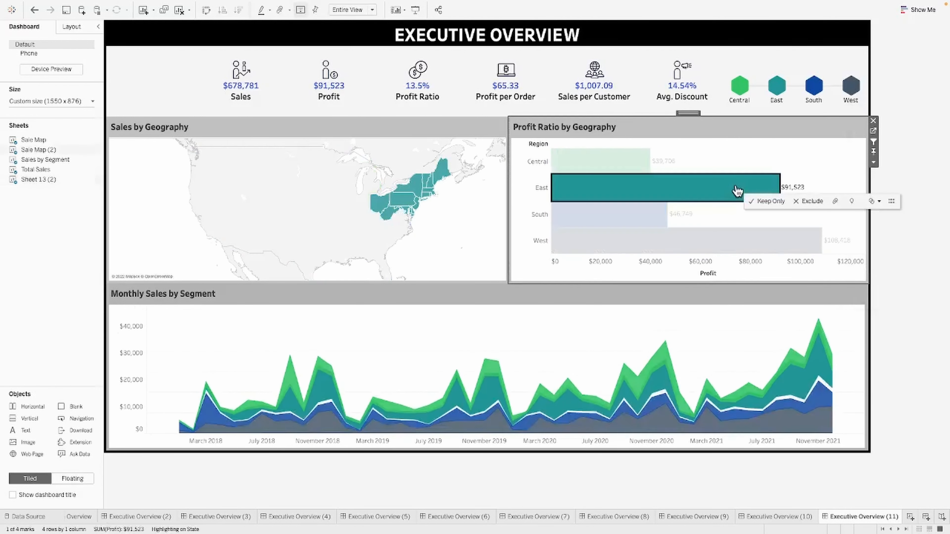
left_click(737, 191)
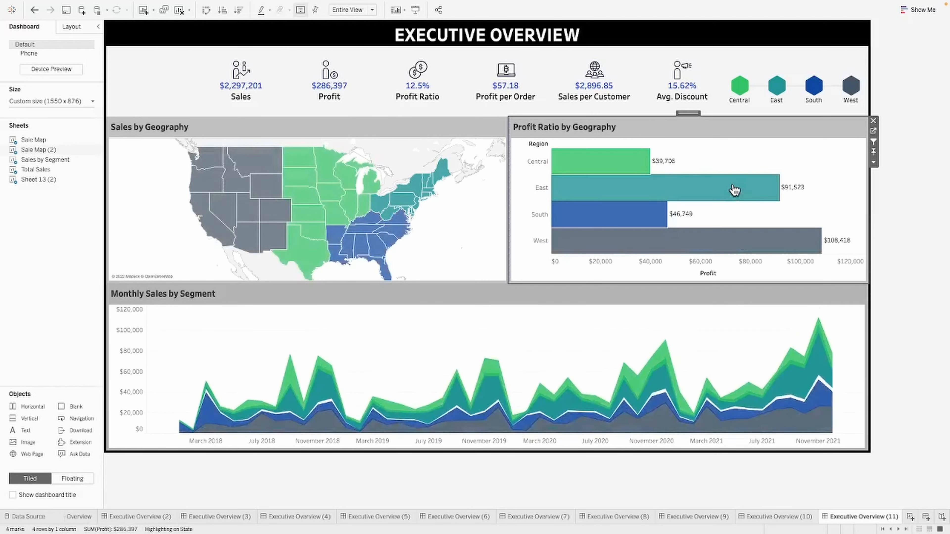
left_click(625, 163)
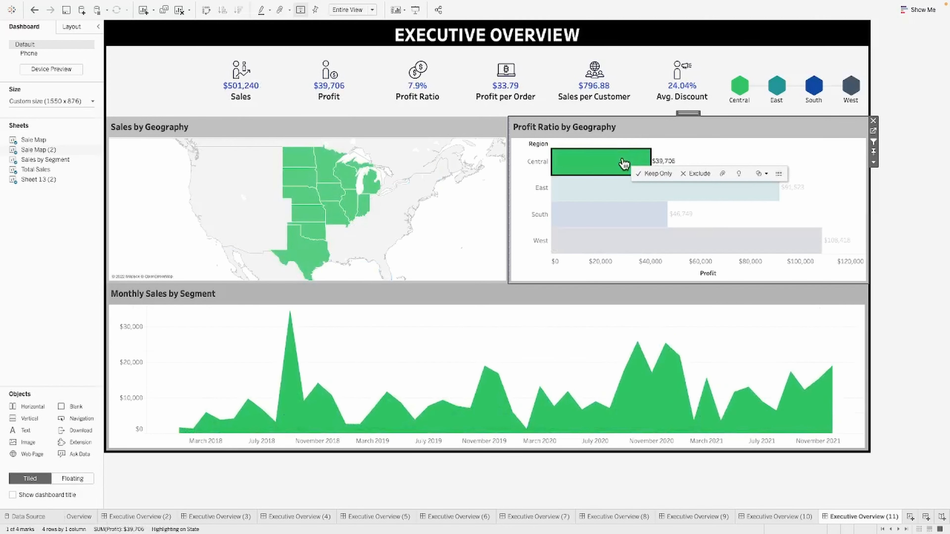
left_click(623, 164)
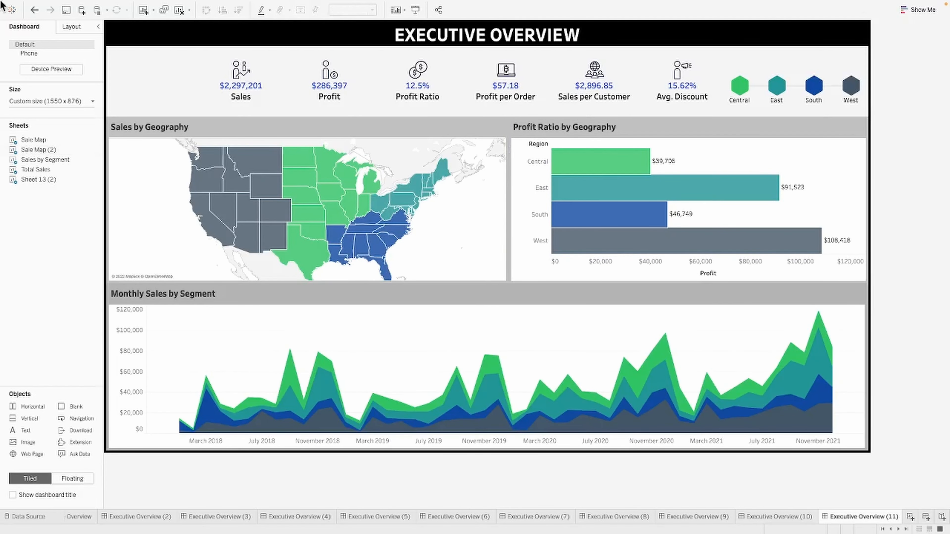